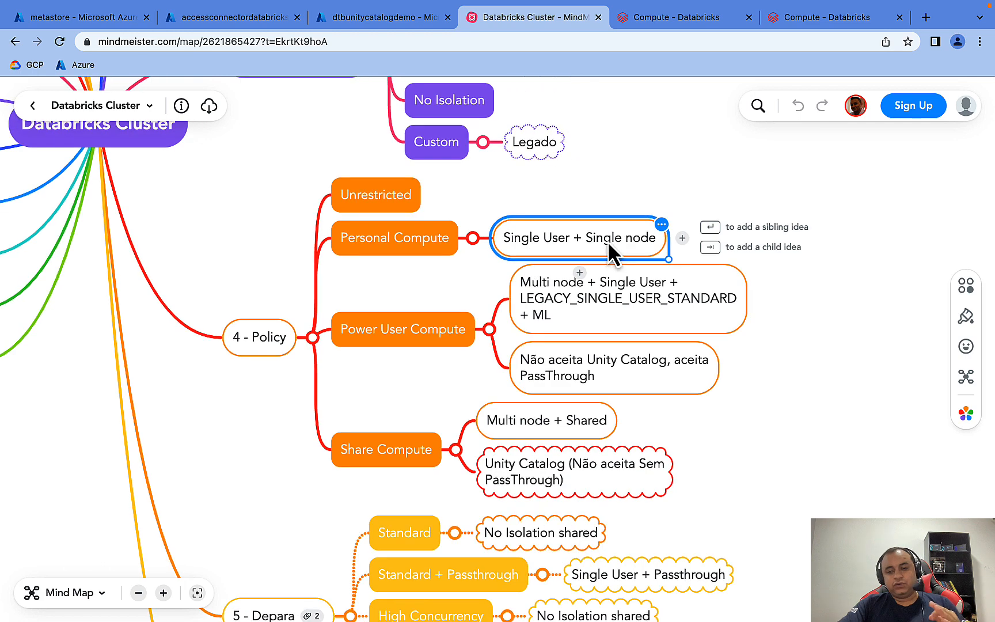
- Examine the node and access-mode notes under Power User Compute in the mind map's 4 - Policy branch
click(611, 211)
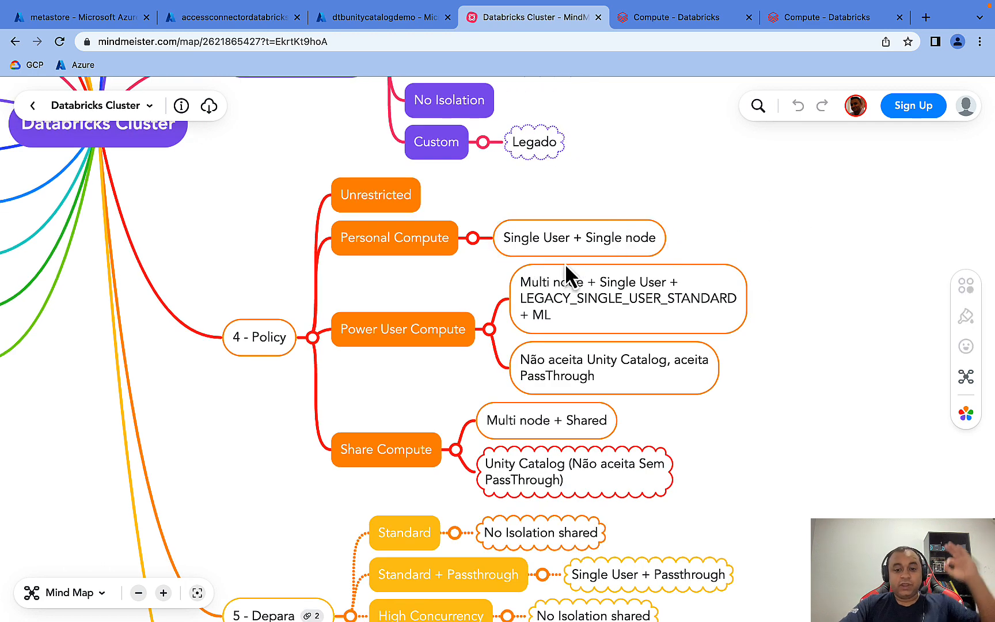
scroll(562, 267, down, 1)
click(443, 305)
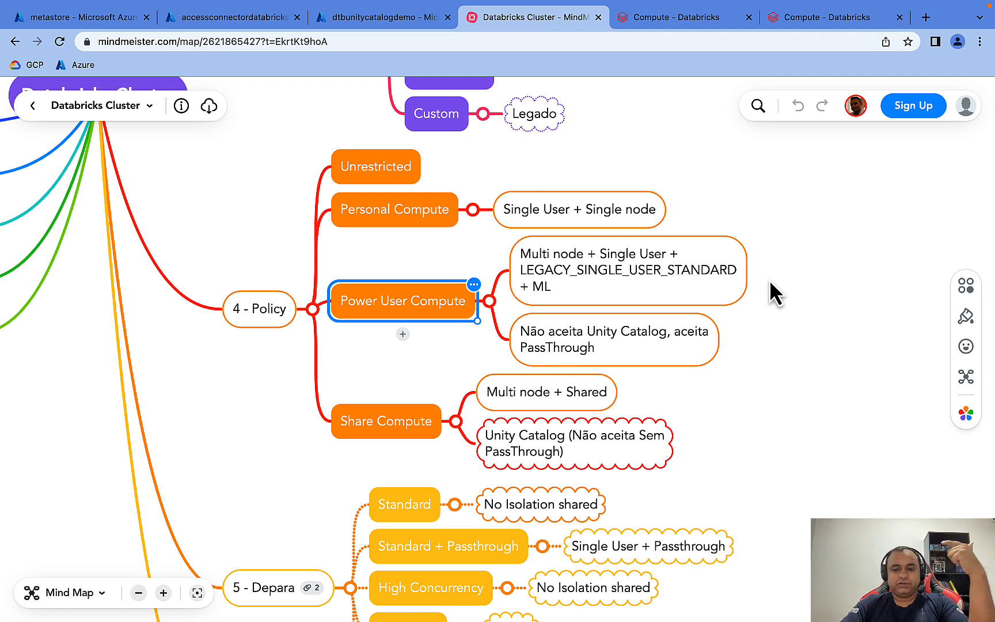
click(683, 269)
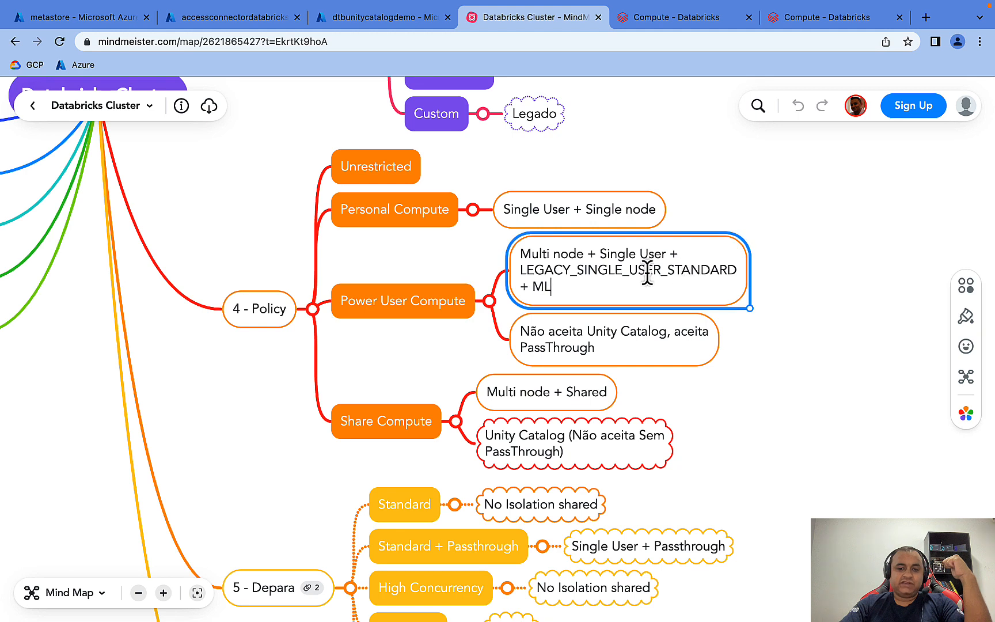
drag(553, 270, 680, 270)
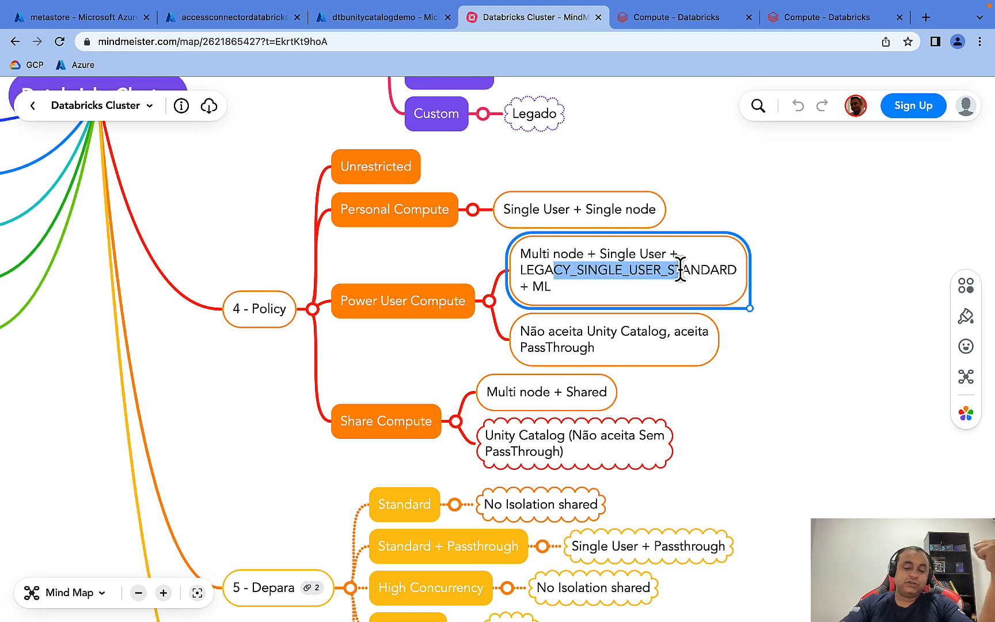
drag(551, 287, 515, 261)
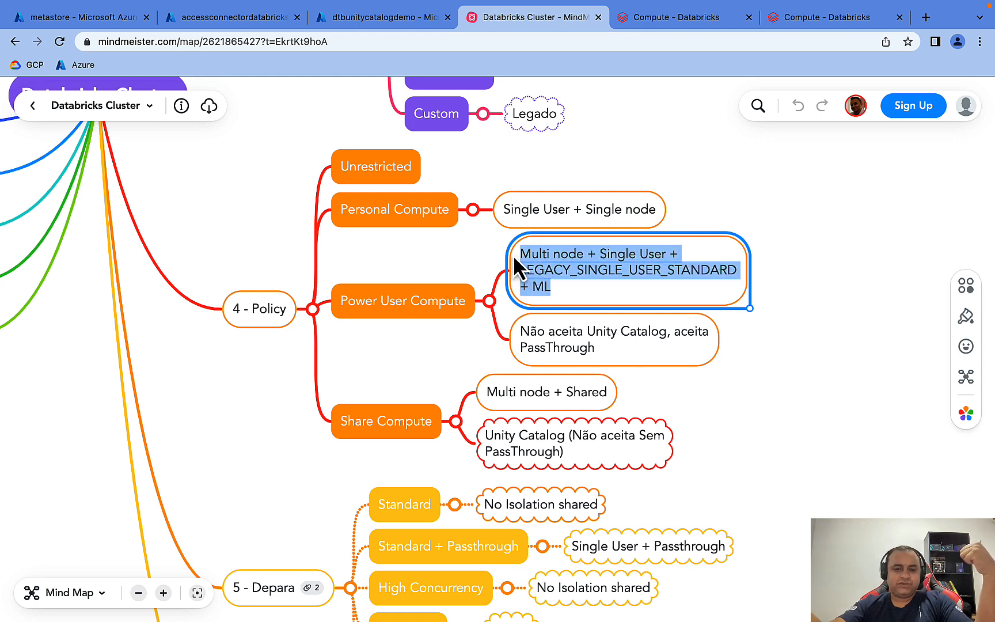
click(623, 271)
click(663, 331)
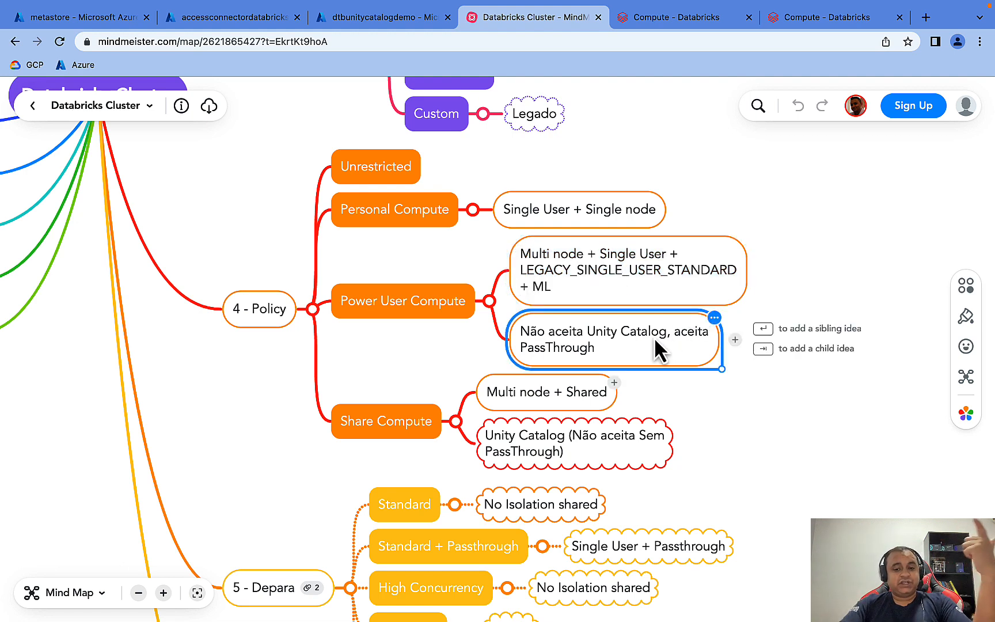
click(654, 337)
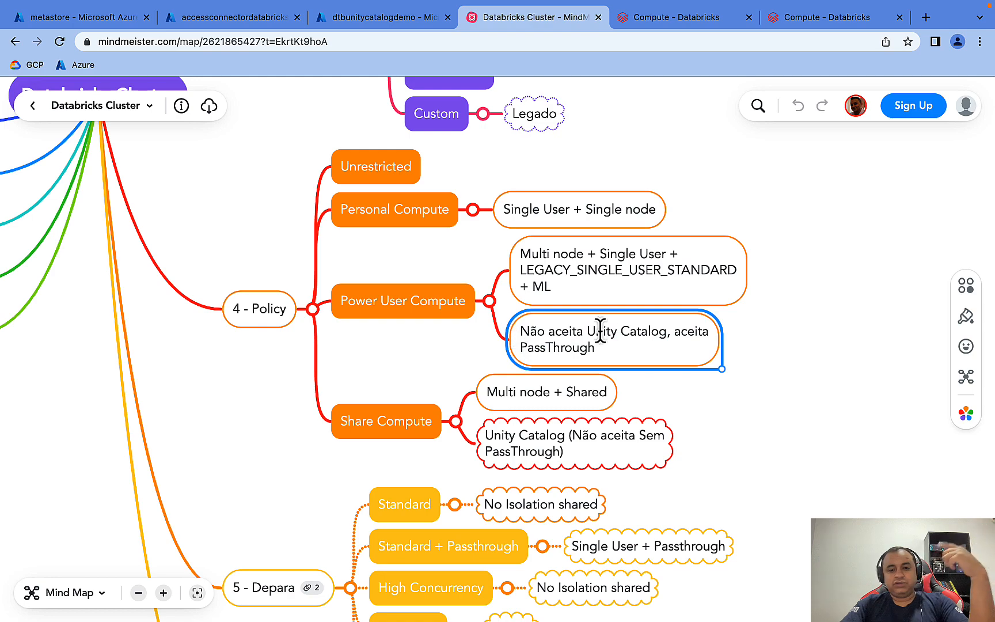
click(674, 270)
click(710, 267)
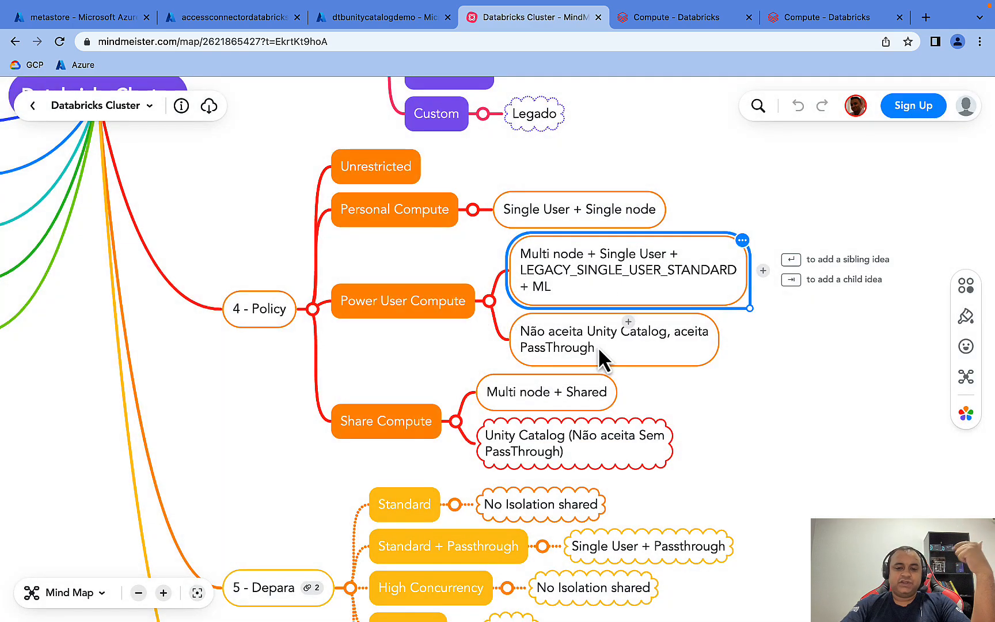
click(457, 305)
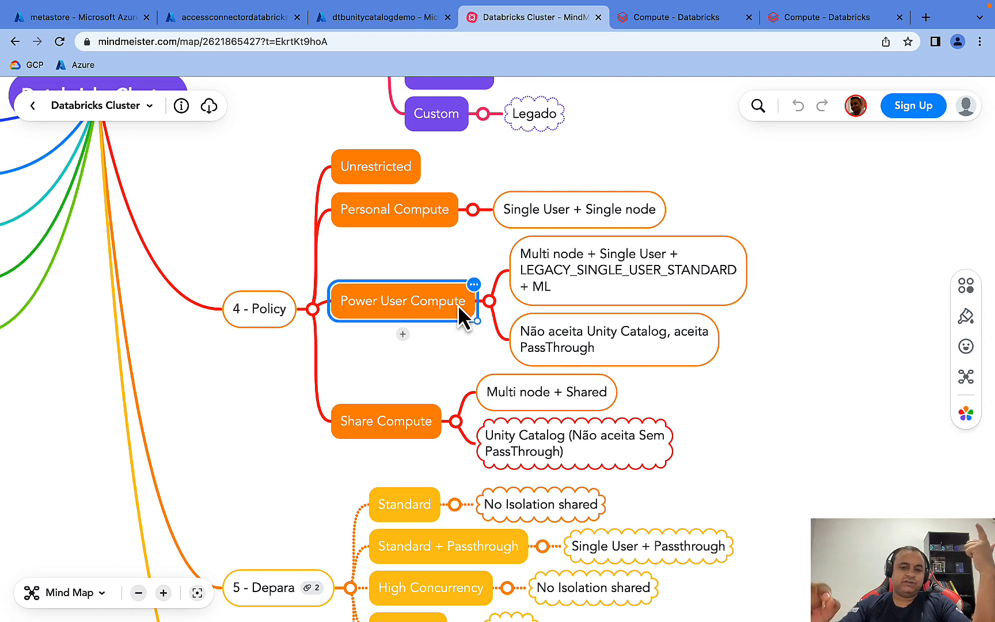
- Examine the Share Compute policy's multi-node and Unity Catalog notes in the 4 - Policy branch
click(409, 425)
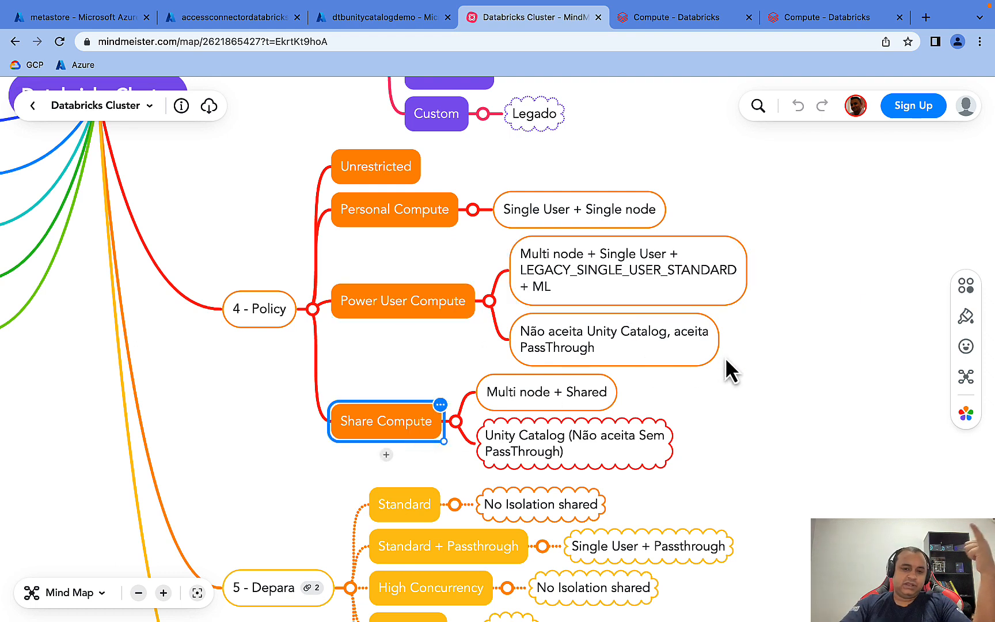
scroll(725, 365, down, 2)
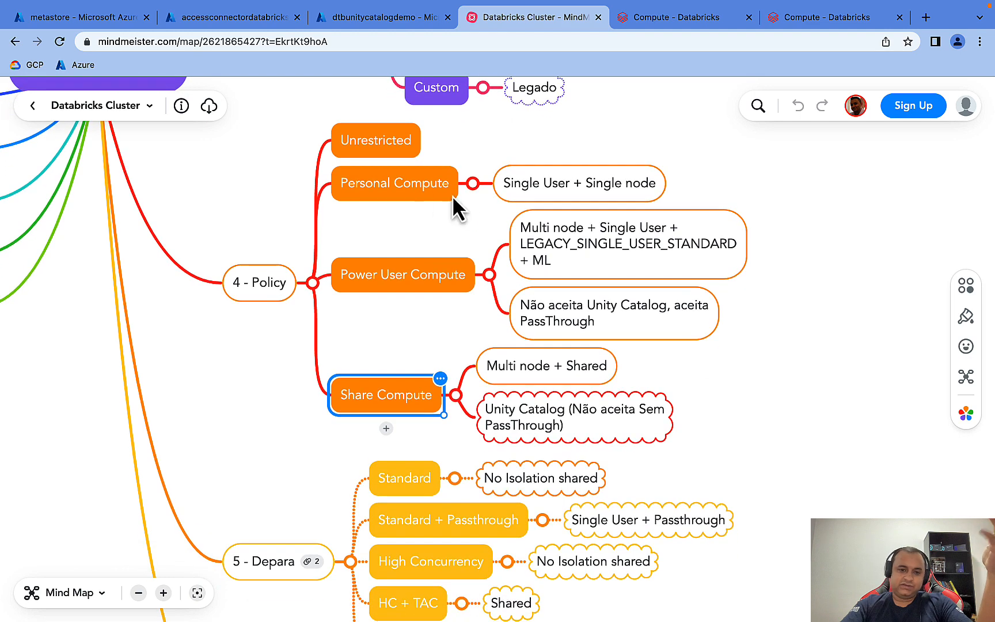
click(429, 190)
click(380, 400)
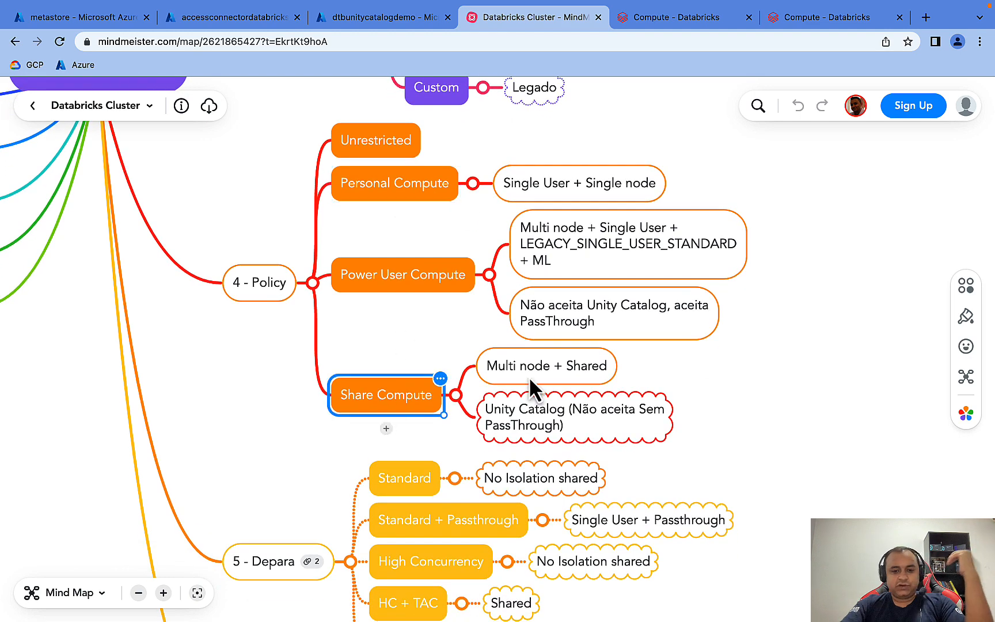
scroll(746, 373, down, 1)
click(691, 360)
click(567, 350)
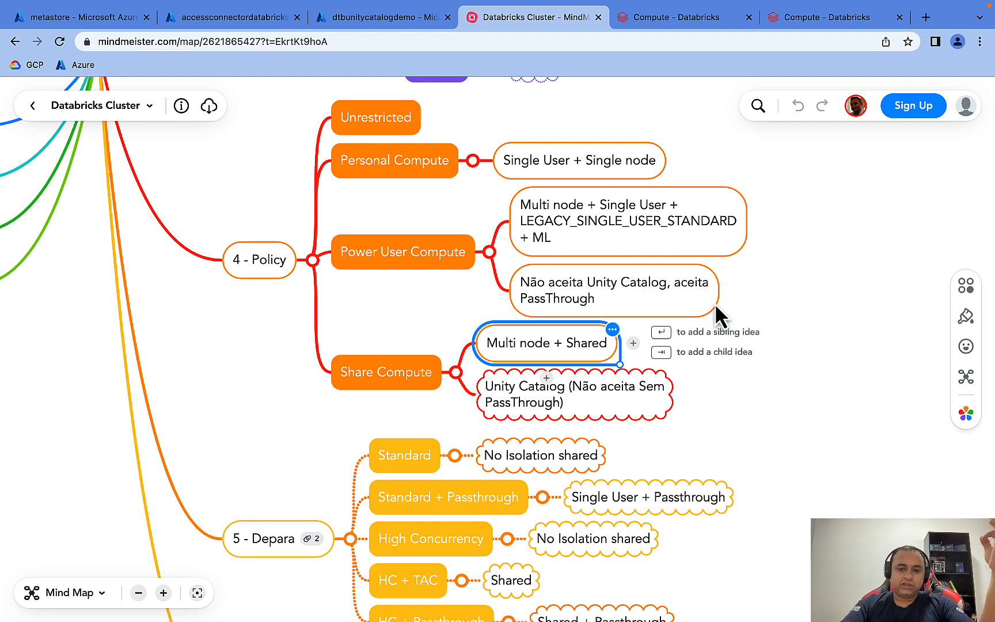
click(630, 419)
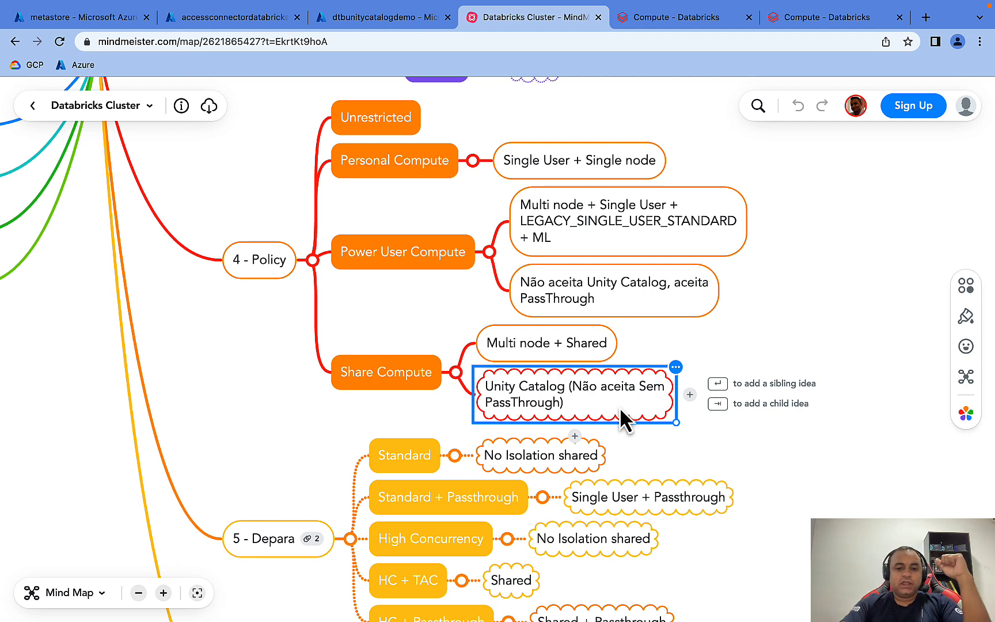
click(390, 380)
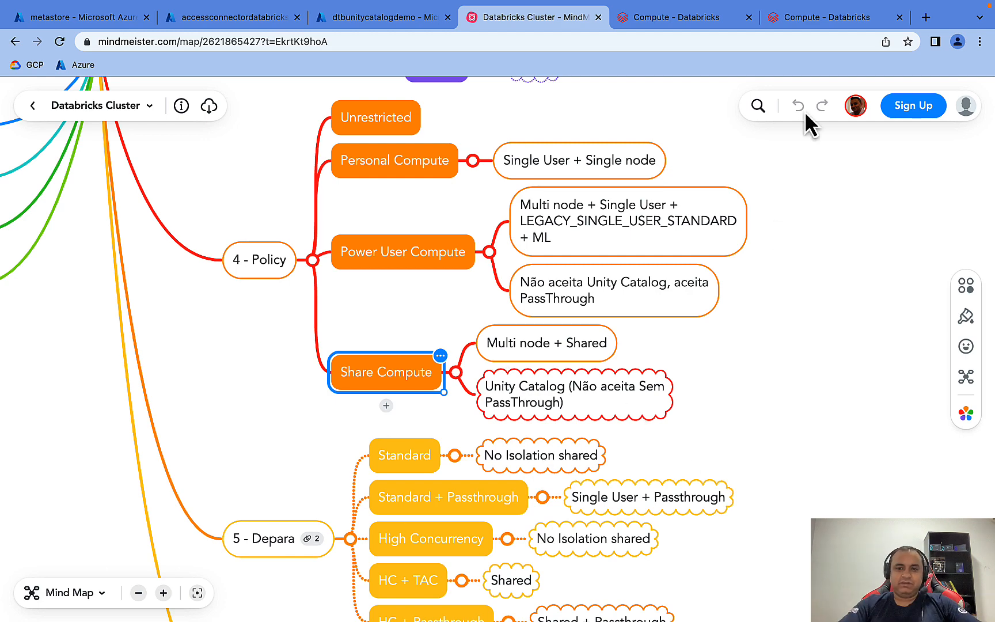
- Switch to the dtbunitycatalogdemo Databricks workspace, start a new compute and show its UI preview information
click(681, 19)
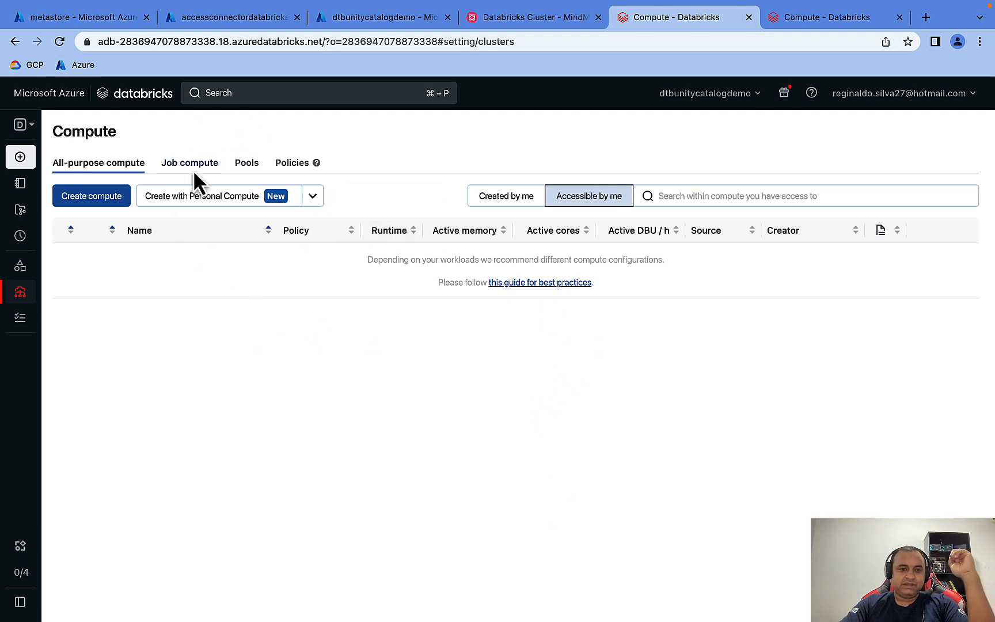
click(107, 198)
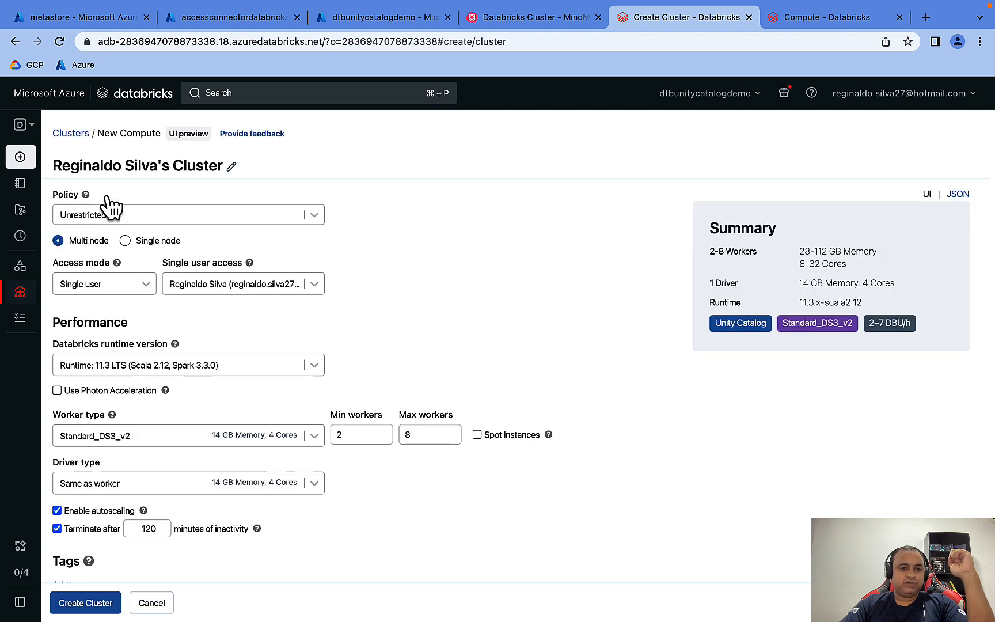
mouse_move(187, 138)
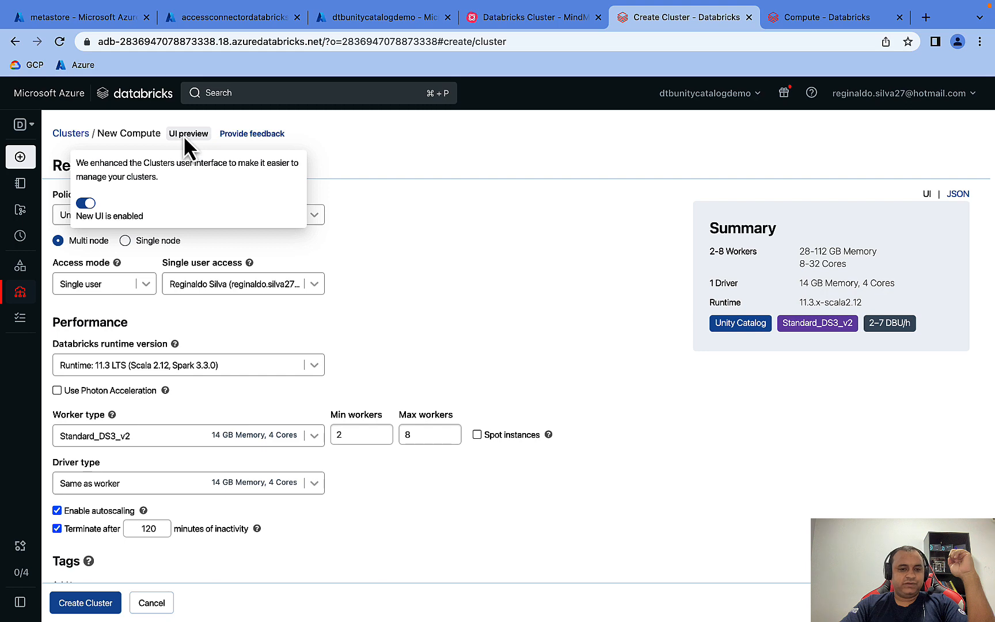
- Switch to the databricksdemopricing workspace and open its new cluster form for comparison
click(832, 20)
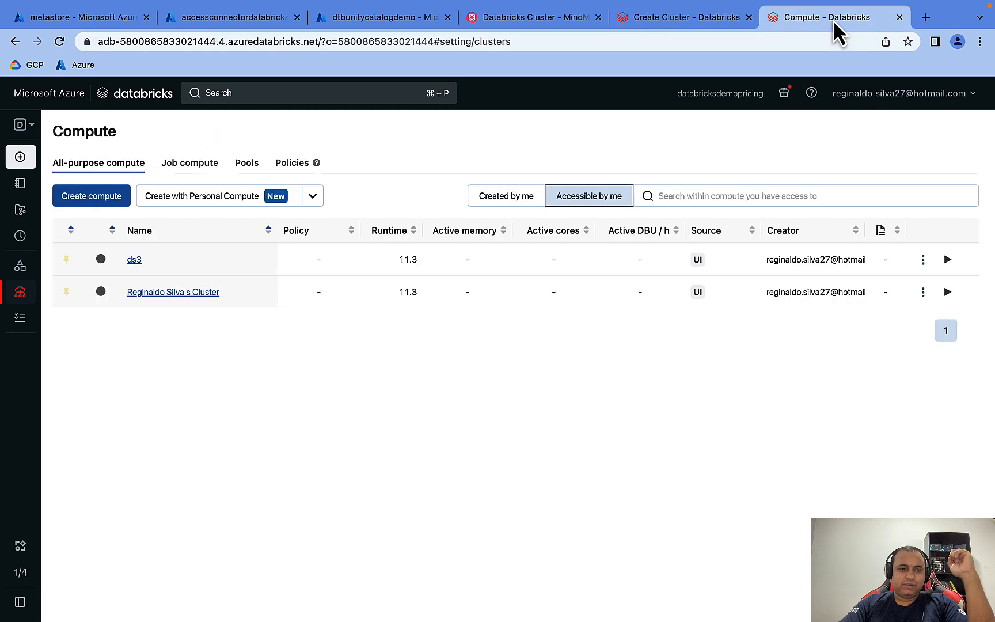
click(118, 199)
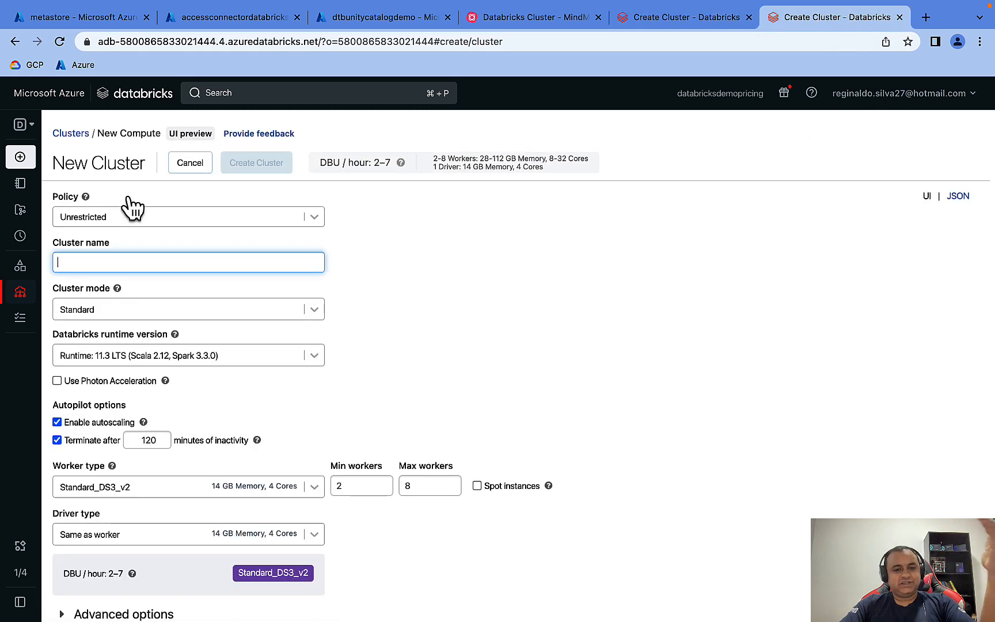
click(195, 133)
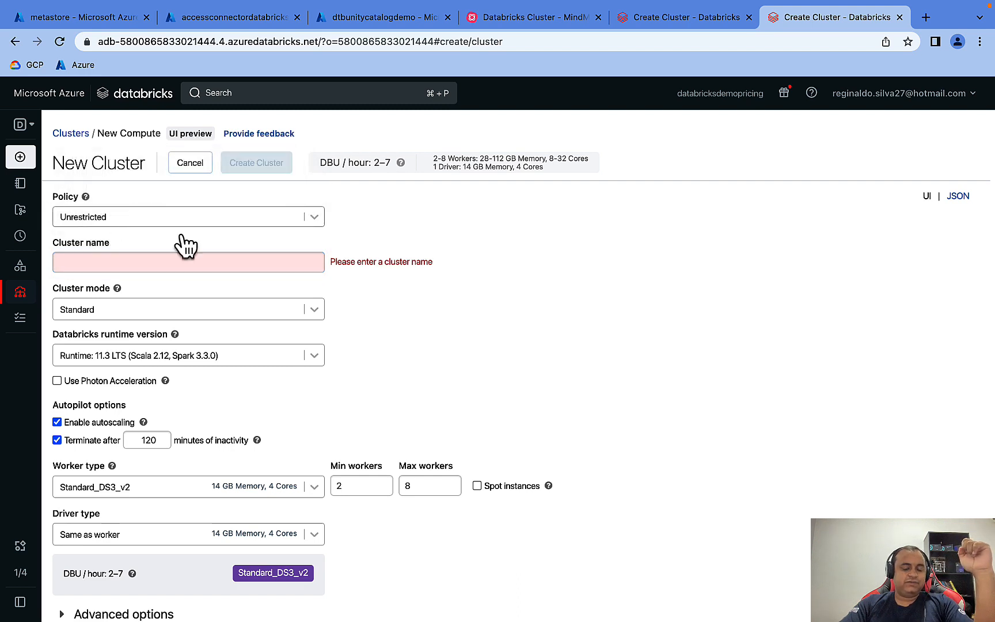
- Return to the dtbunitycatalogdemo cluster form and review the available policies and the settings of the Unrestricted policy
click(669, 18)
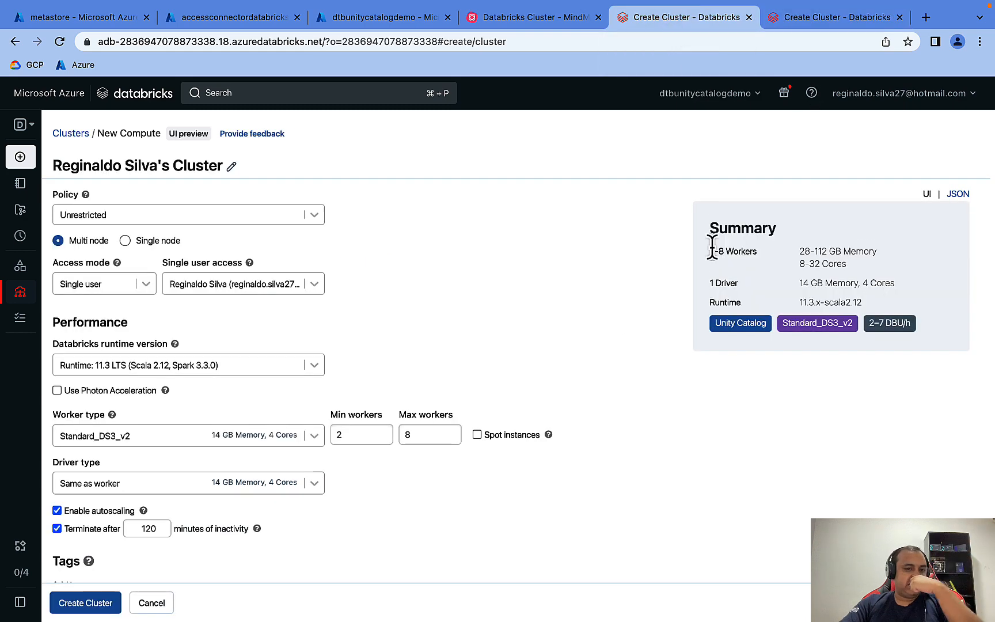
click(240, 215)
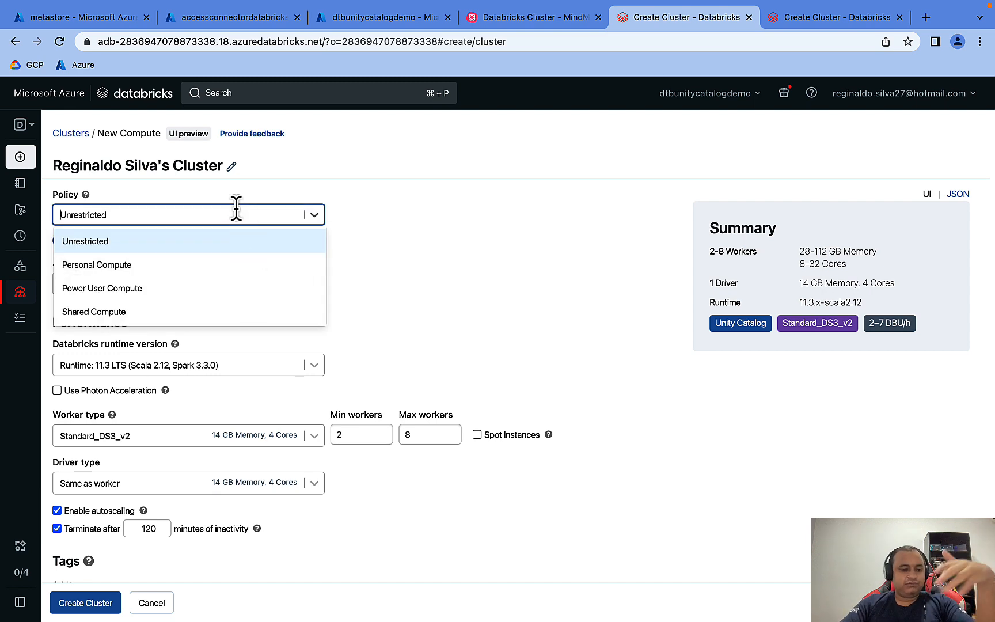
click(553, 262)
scroll(493, 322, down, 3)
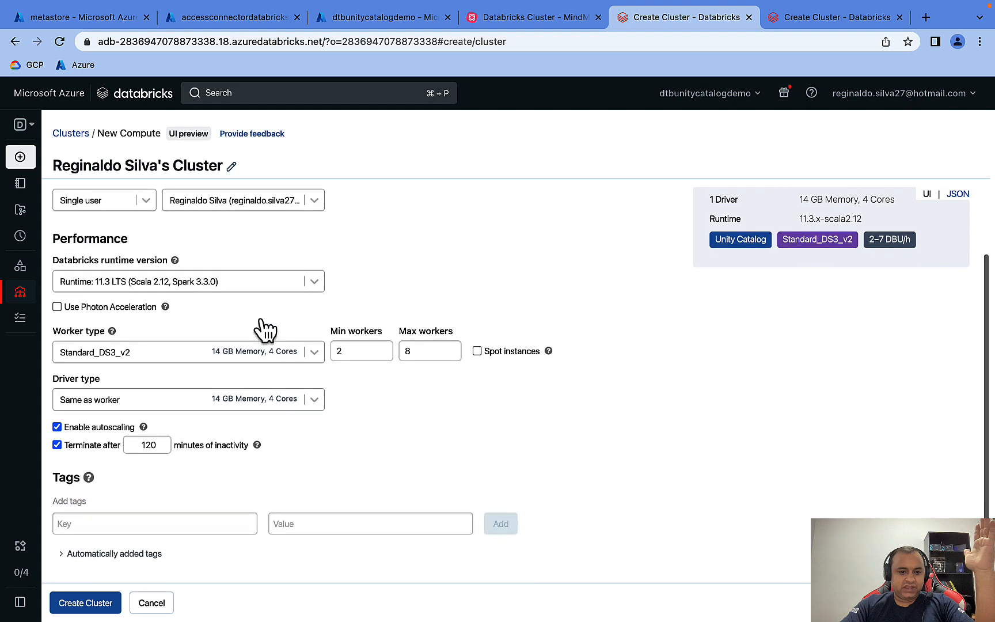
scroll(265, 328, down, 1)
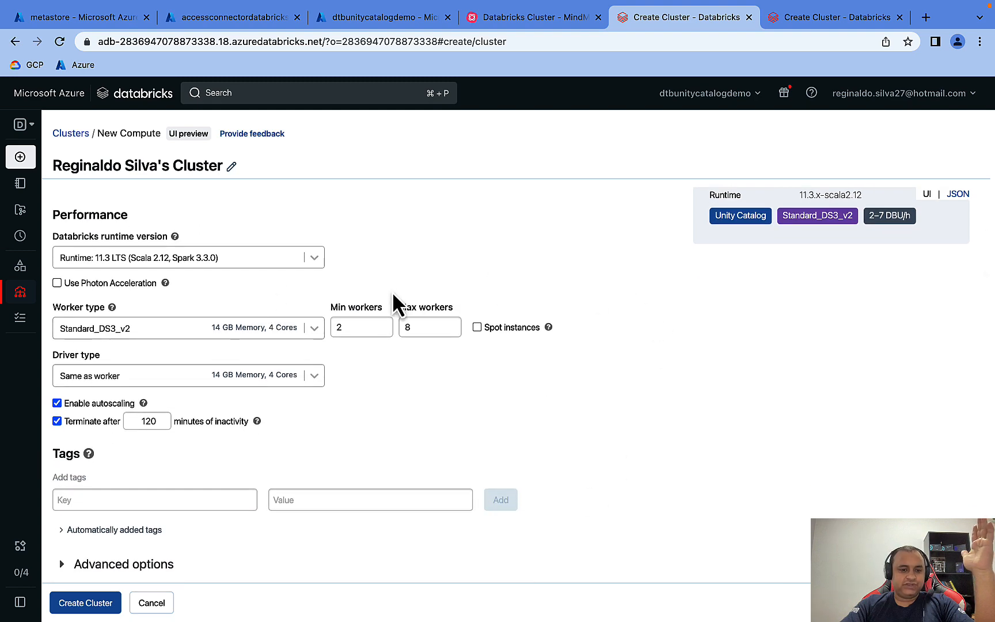
scroll(395, 300, up, 4)
- Change the cluster policy to Personal Compute and confirm the change
click(233, 214)
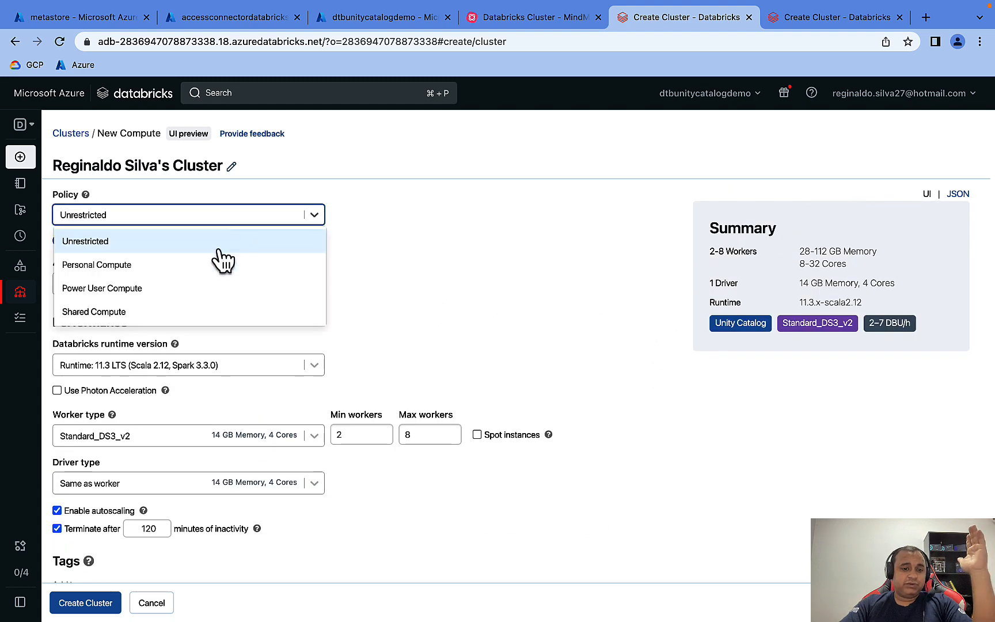
click(198, 264)
click(628, 236)
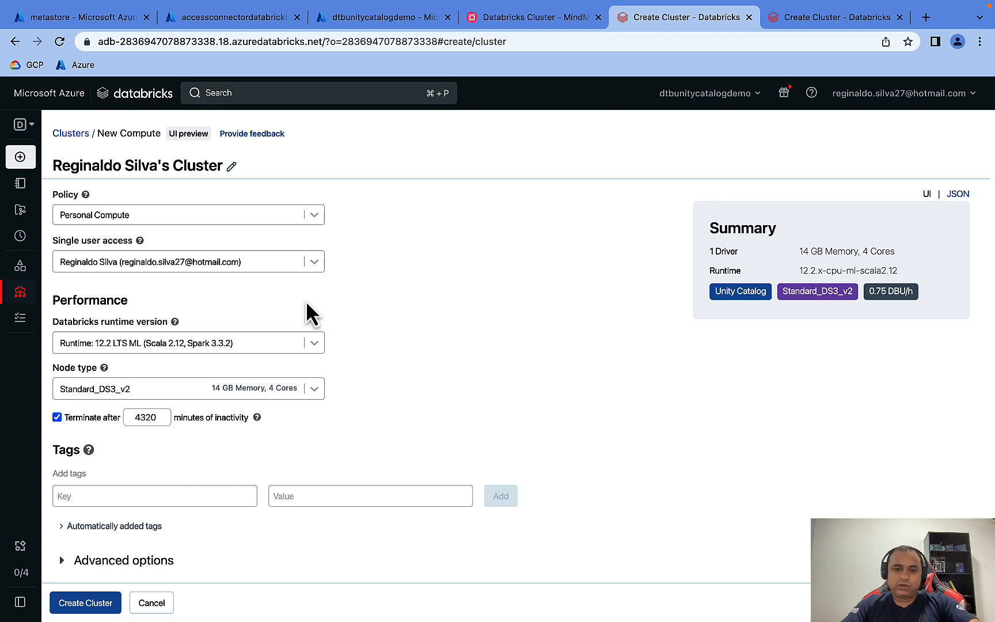
- Change the cluster policy to Power User Compute, confirm the change and review its access mode and performance settings
click(277, 215)
click(182, 288)
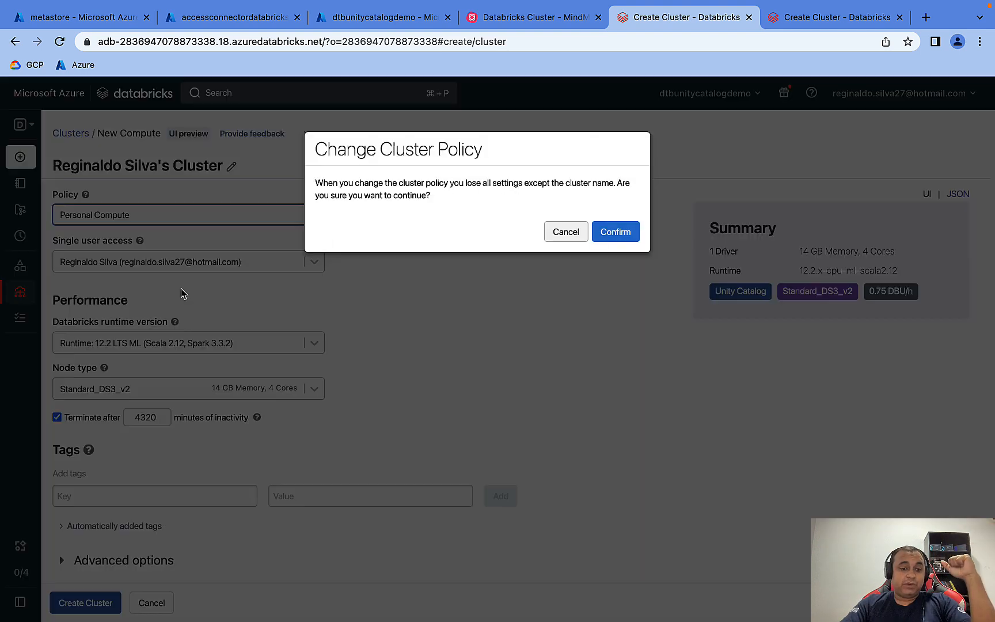
click(616, 237)
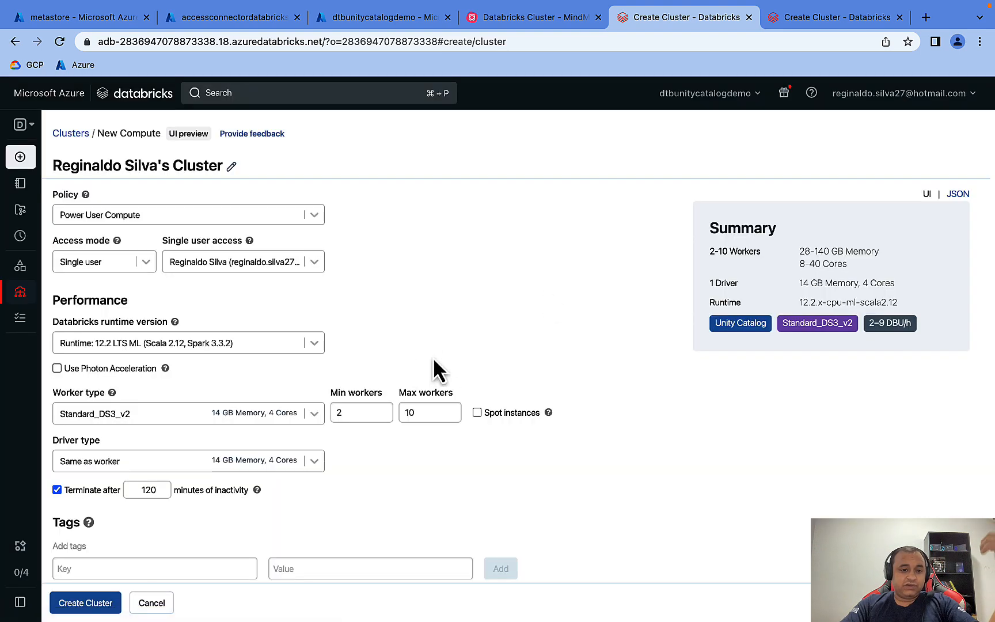
scroll(532, 321, down, 2)
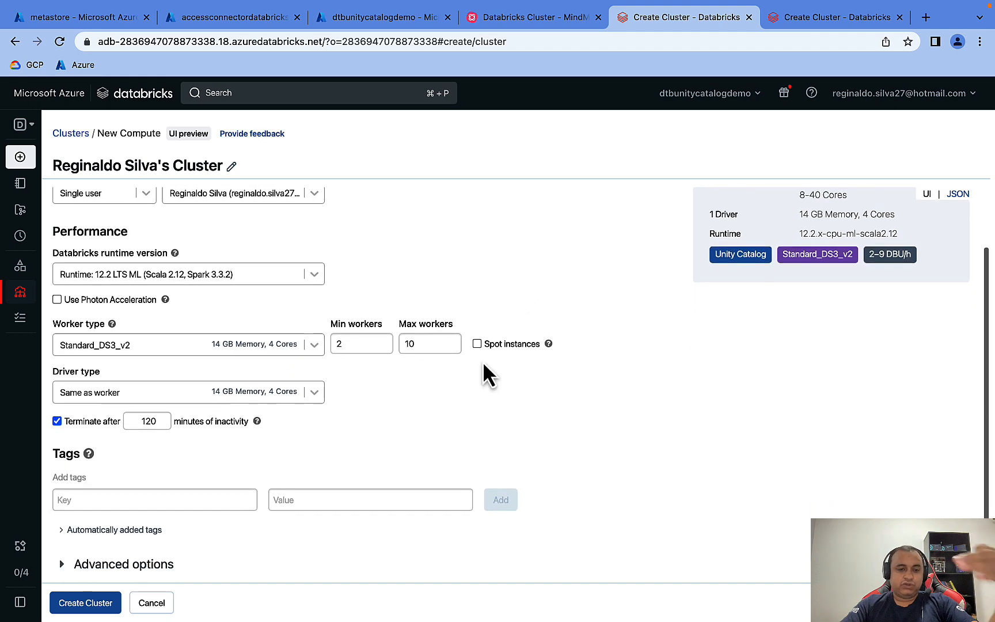
scroll(469, 371, up, 2)
scroll(368, 414, down, 2)
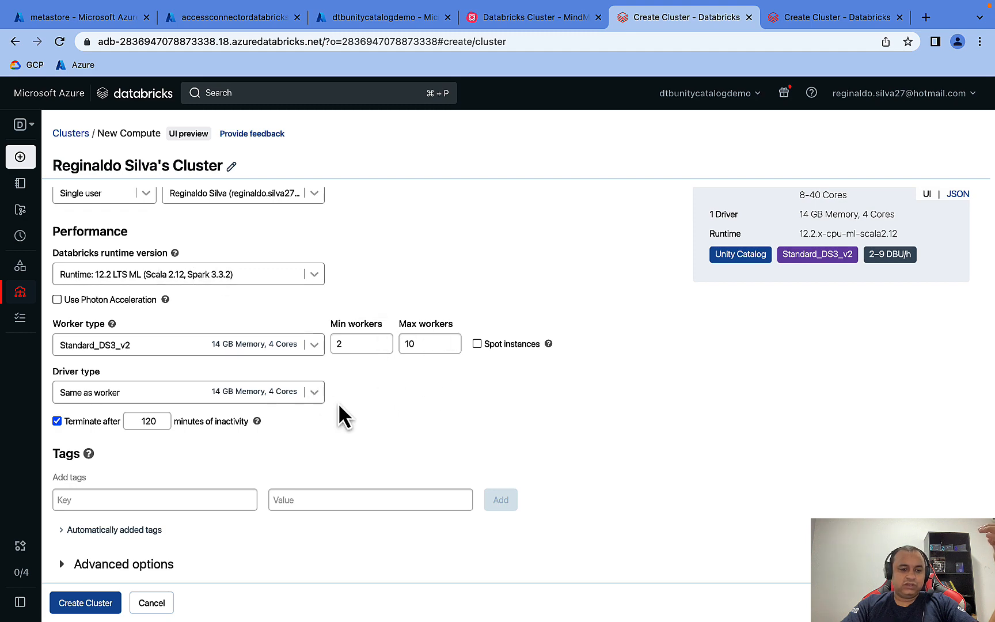
scroll(333, 408, up, 2)
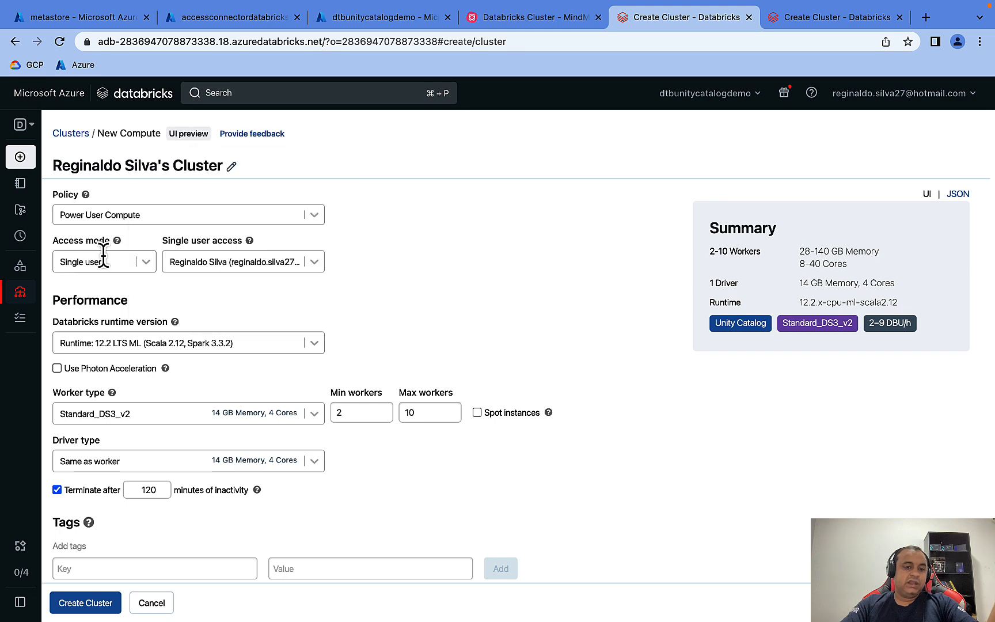
- Change the cluster policy to Shared Compute and confirm the change
click(221, 216)
click(206, 316)
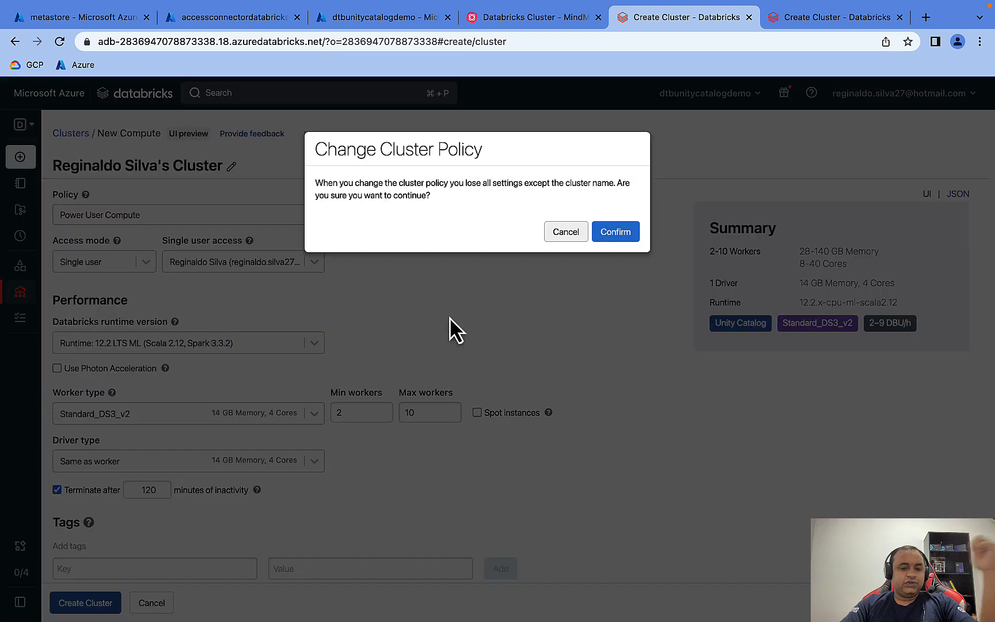
click(621, 233)
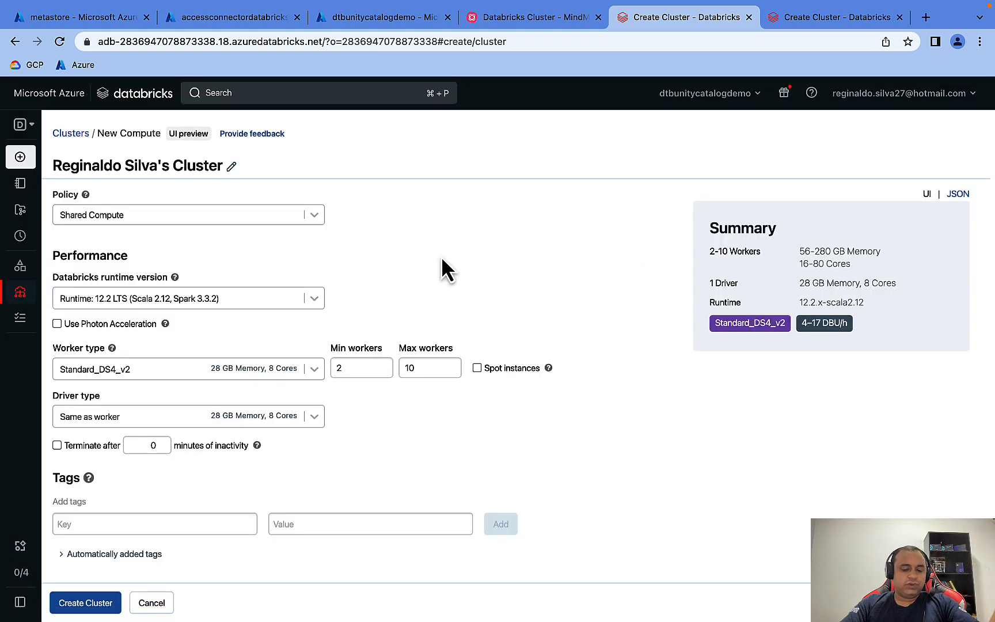
scroll(450, 259, down, 1)
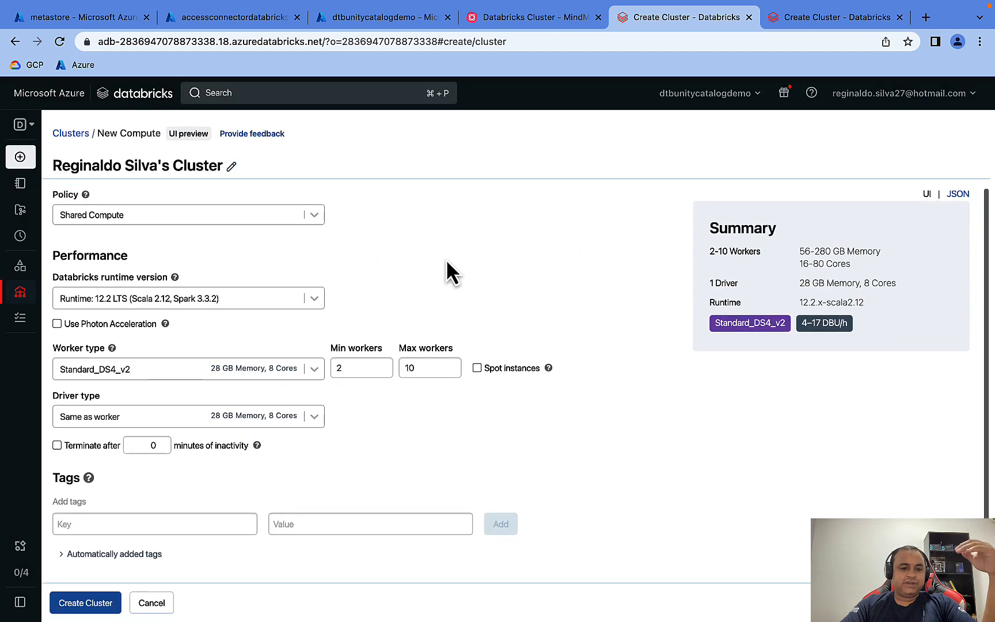
- Expand the advanced options under the Shared Compute policy and review its Spark, logging, init script and performance settings
scroll(436, 253, down, 1)
scroll(439, 260, down, 2)
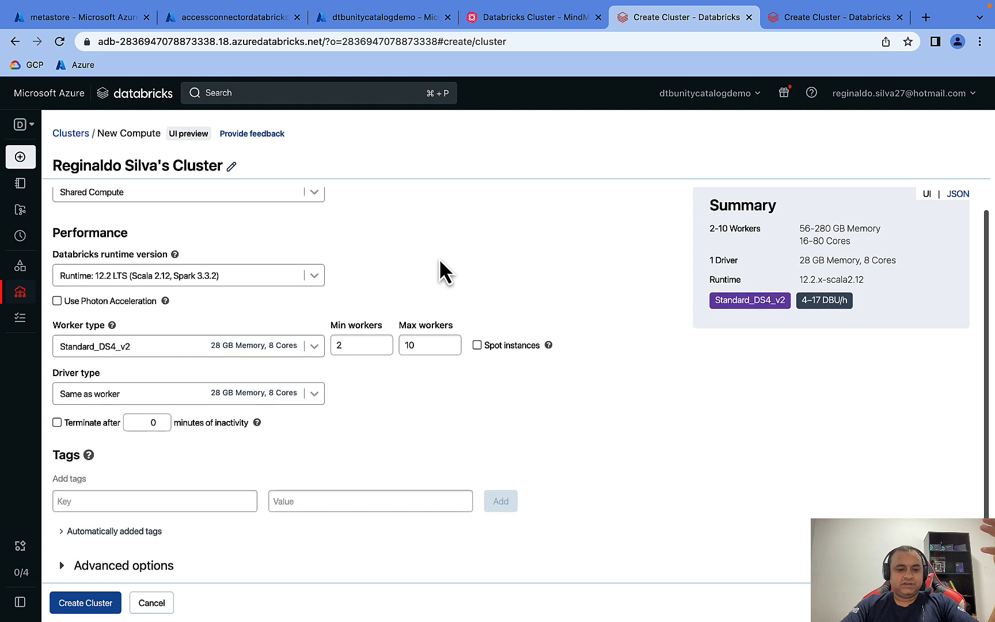
click(130, 562)
scroll(173, 506, down, 6)
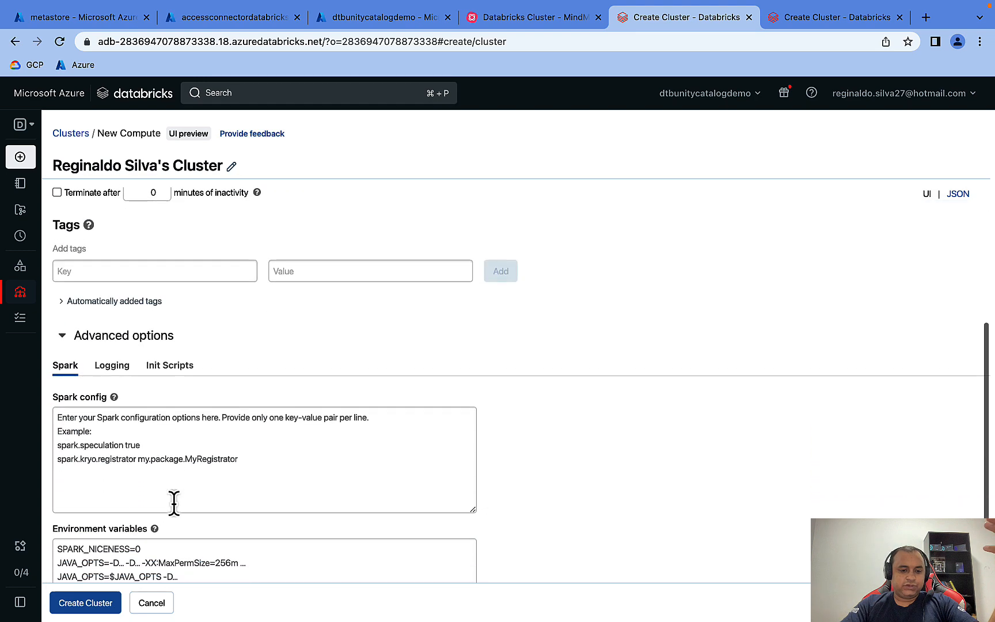
scroll(160, 418, up, 3)
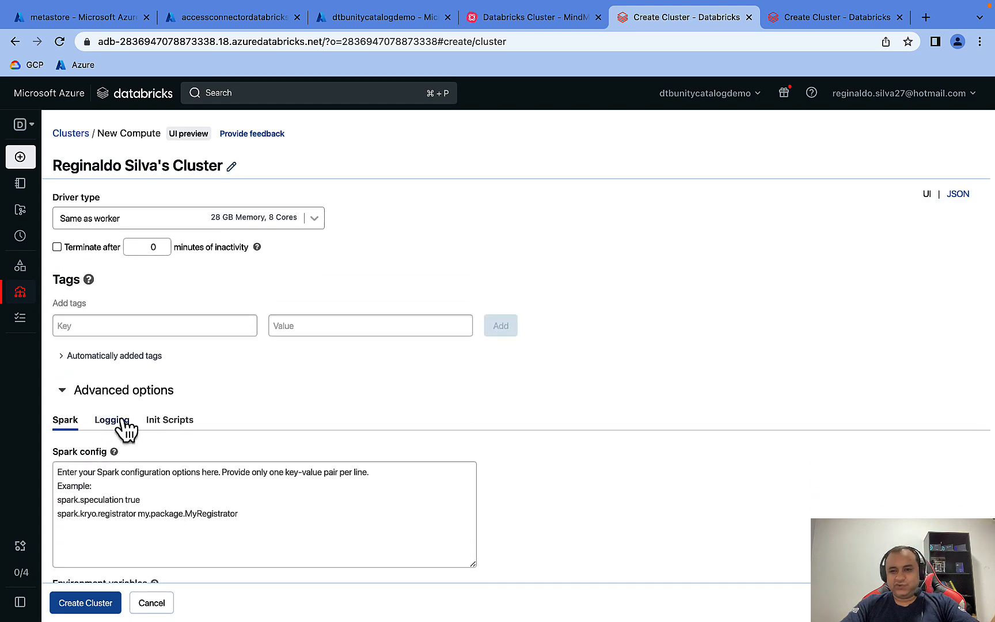
scroll(144, 466, up, 5)
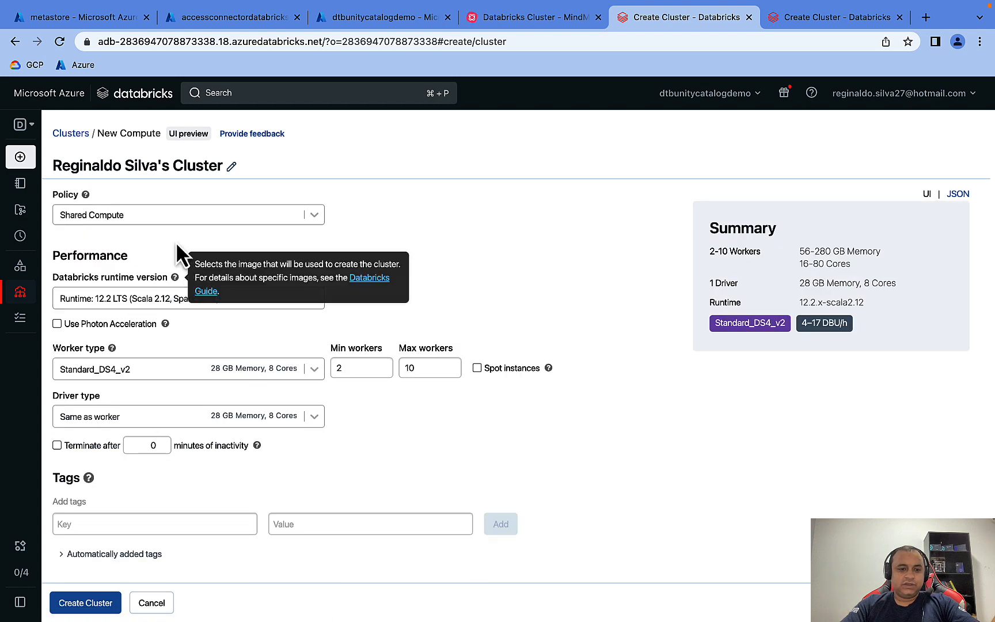
- Change the cluster policy to Power User Compute, confirm the change and review its advanced options, including credential passthrough
click(164, 216)
click(135, 287)
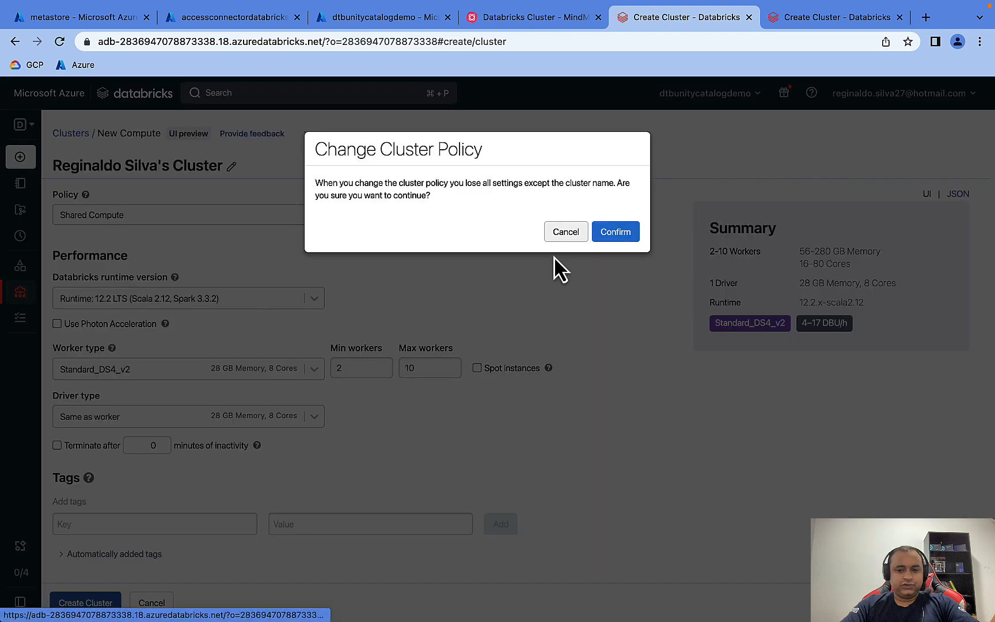
click(603, 236)
scroll(122, 391, down, 5)
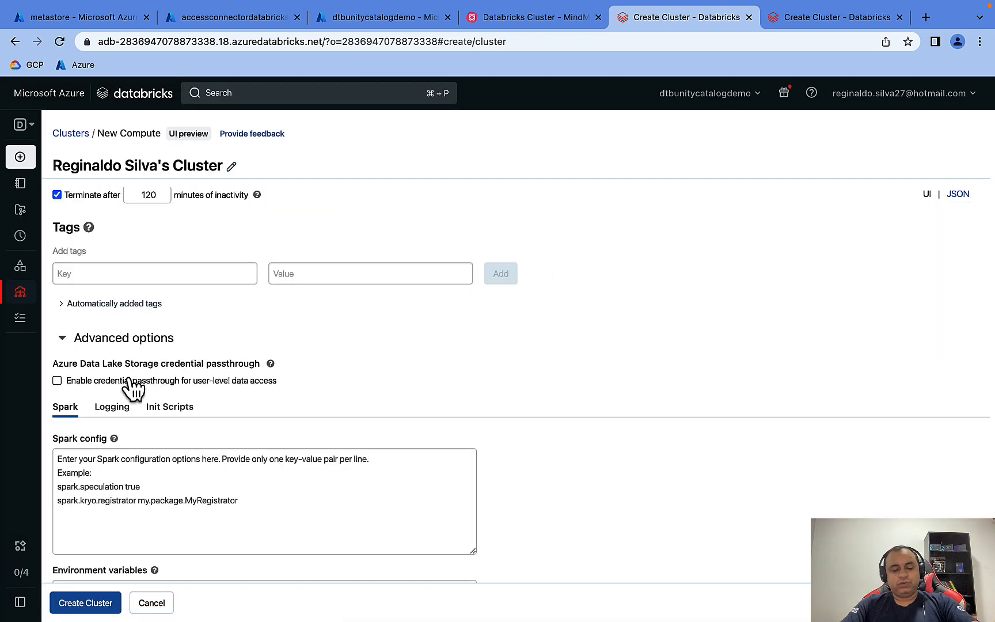
scroll(184, 395, up, 6)
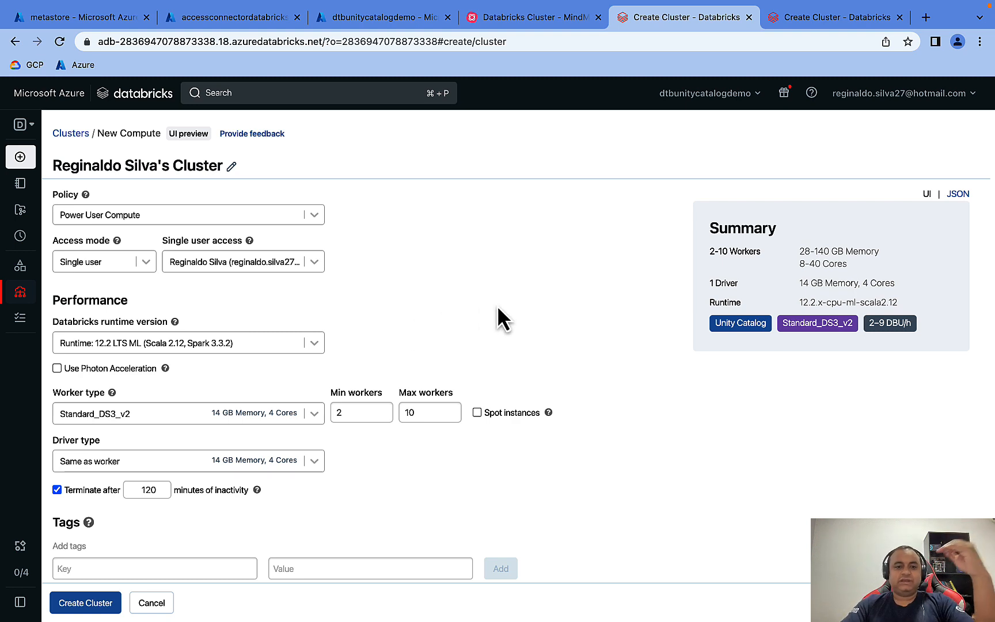
- Show the cluster definition as JSON and switch to the VS Code comparison of json1.json and json2.json
click(958, 195)
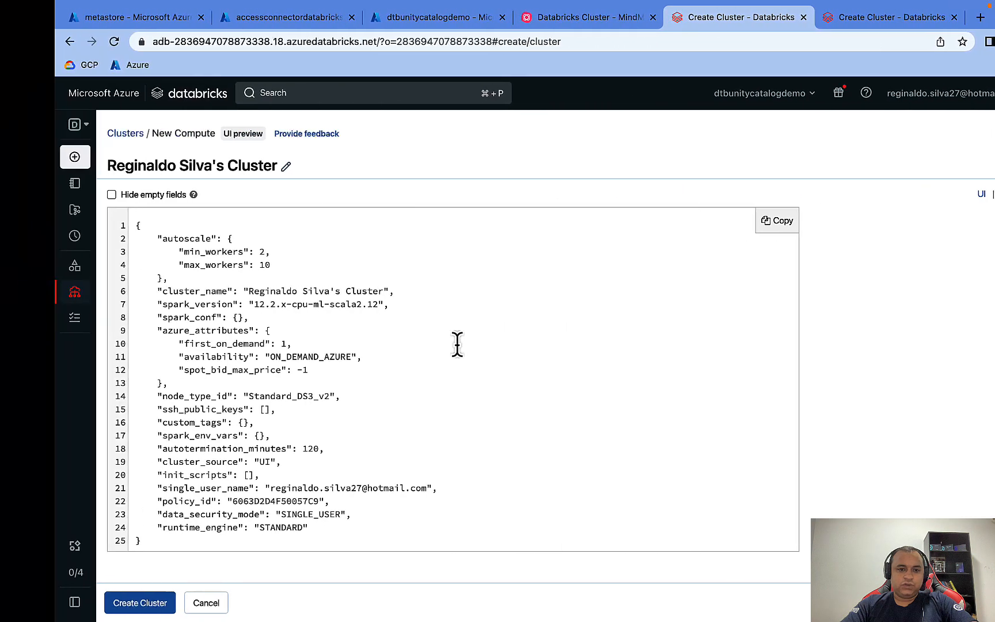
key(ctrl+Right)
key(ctrl+Up)
drag(495, 60, 484, 62)
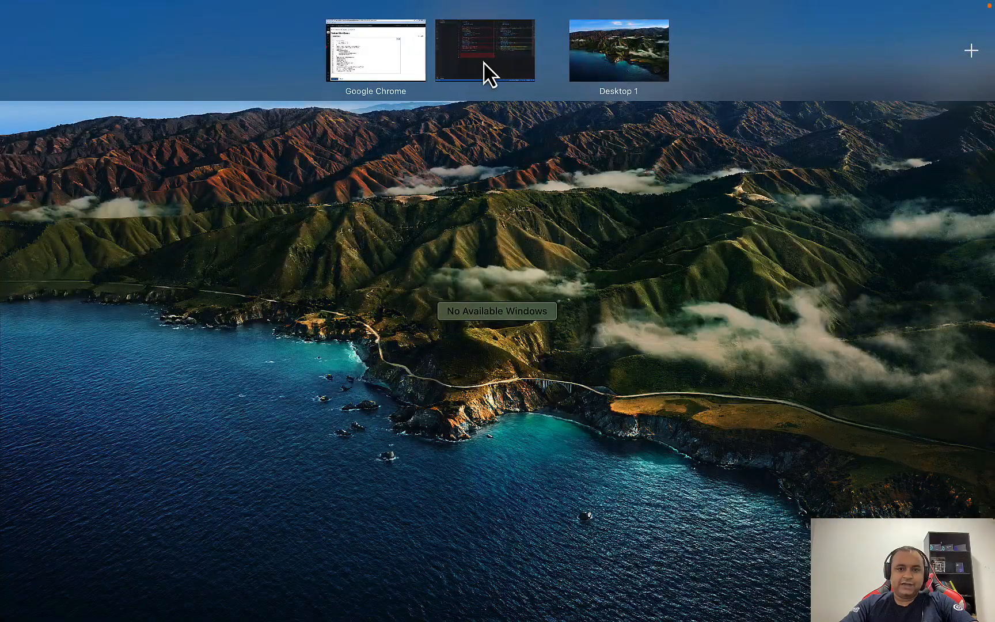
click(484, 61)
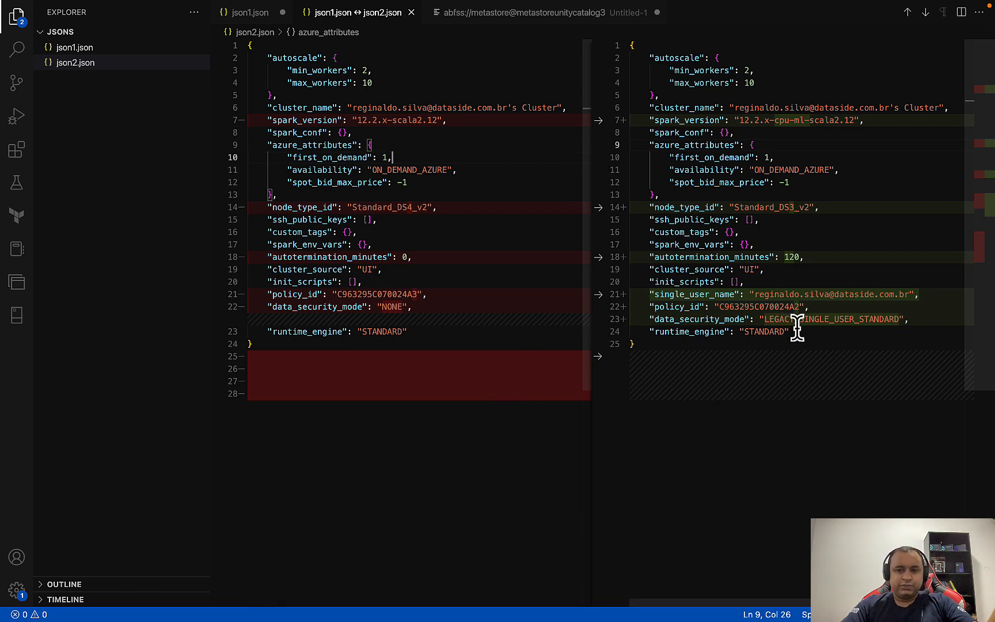
- Highlight the complete json2.json and json1.json definitions to present the two policies being compared
drag(775, 345, 649, 35)
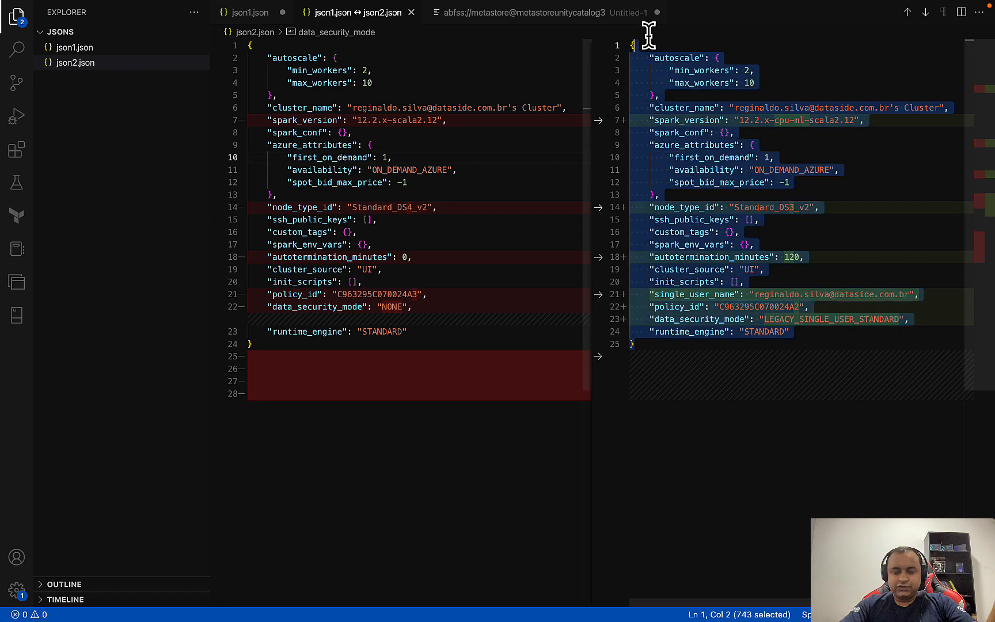
click(493, 341)
drag(408, 375, 248, 41)
click(823, 393)
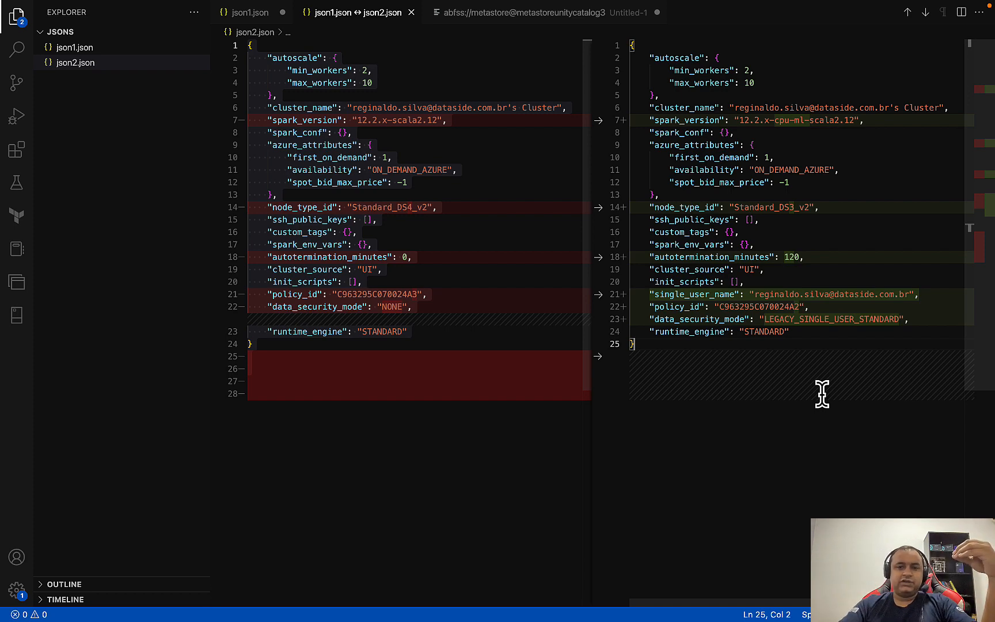
- Examine the spark_version, node_type_id and autotermination_minutes differences in the json2.json definition
drag(863, 120, 709, 107)
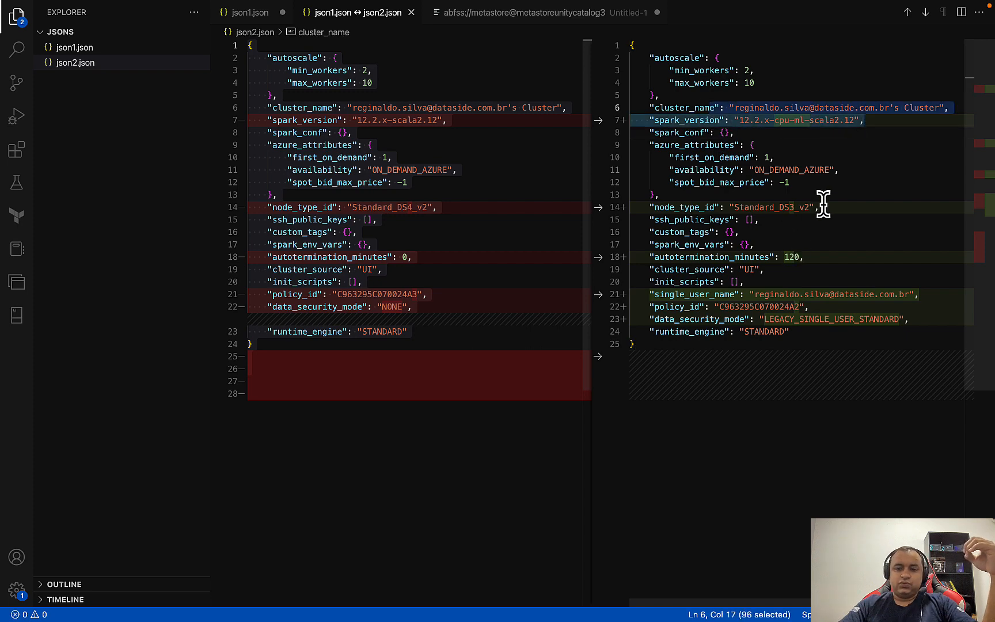
drag(783, 207, 635, 204)
click(758, 216)
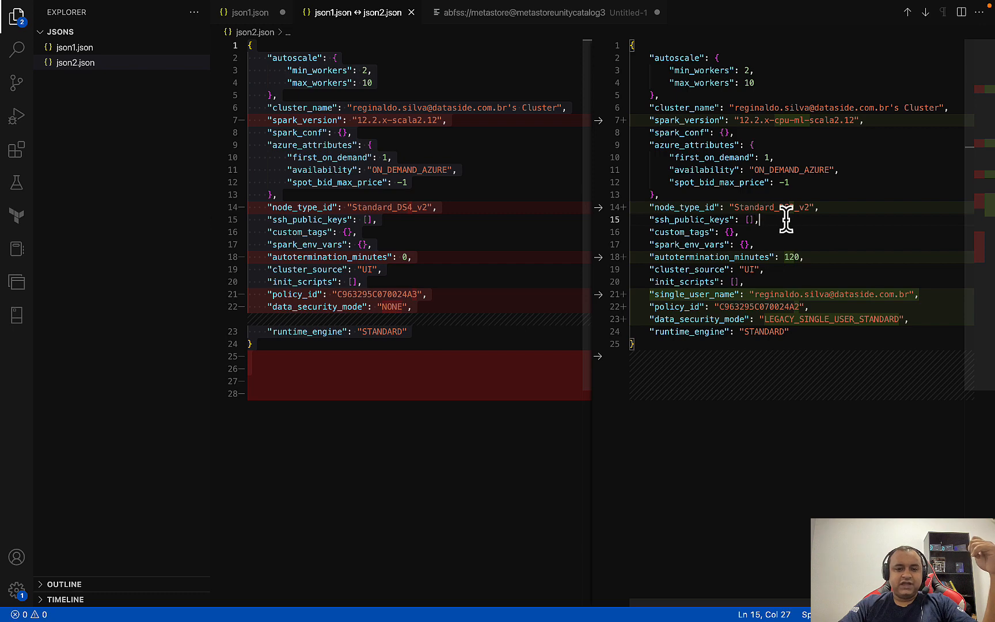
drag(818, 256, 659, 257)
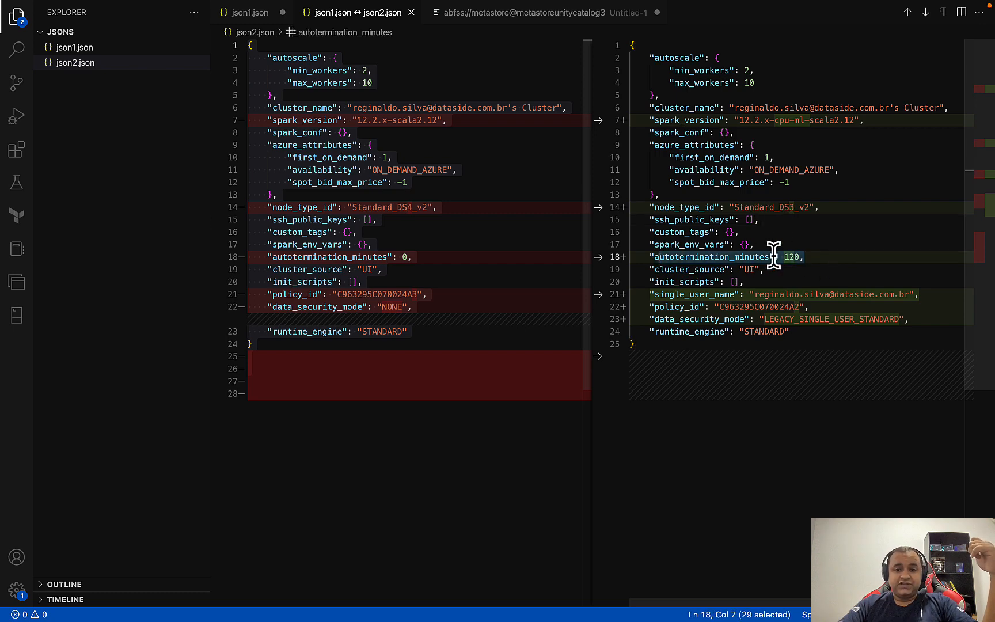
click(808, 257)
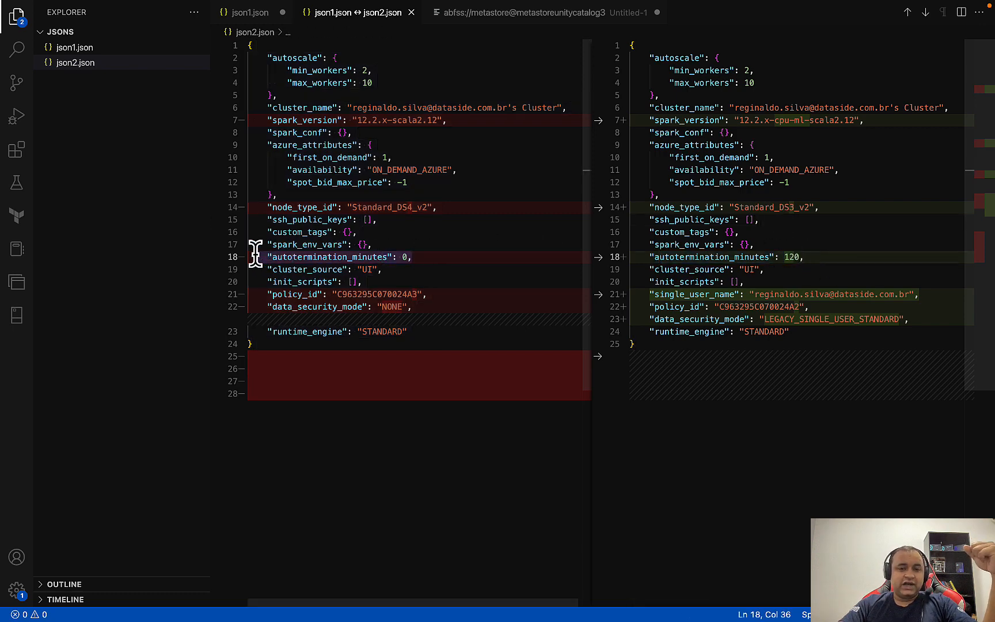
- Examine autotermination_minutes in json1.json and compare data_security_mode between the two definitions
drag(402, 392, 238, 43)
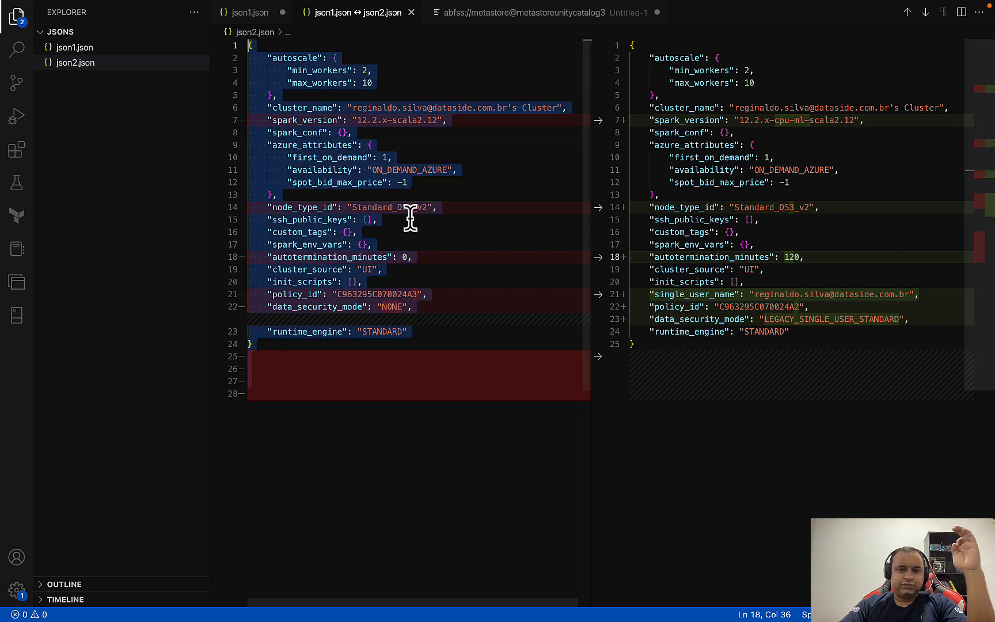
click(427, 232)
drag(437, 257, 233, 257)
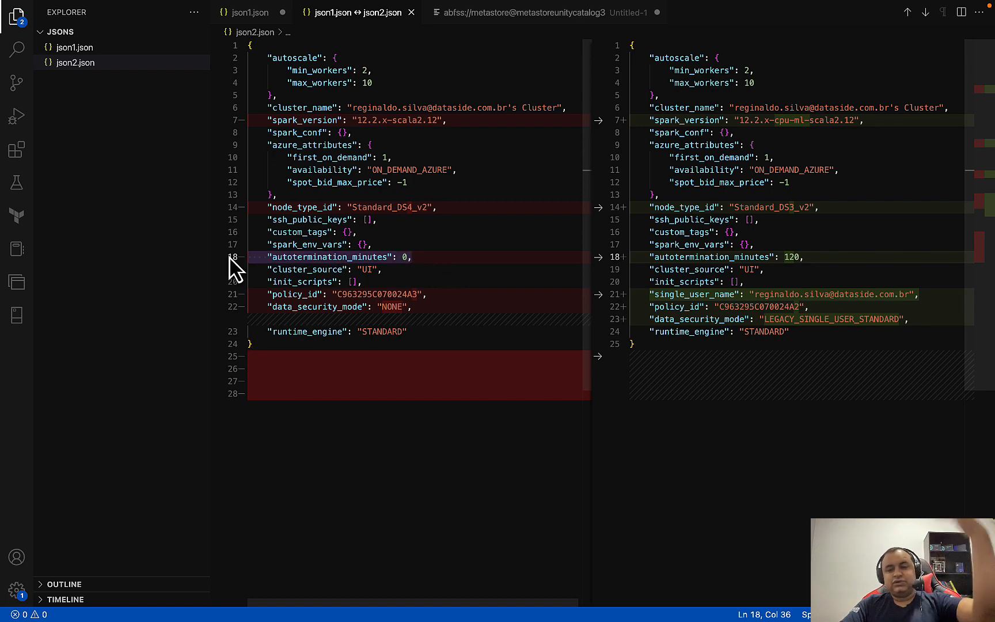
click(433, 263)
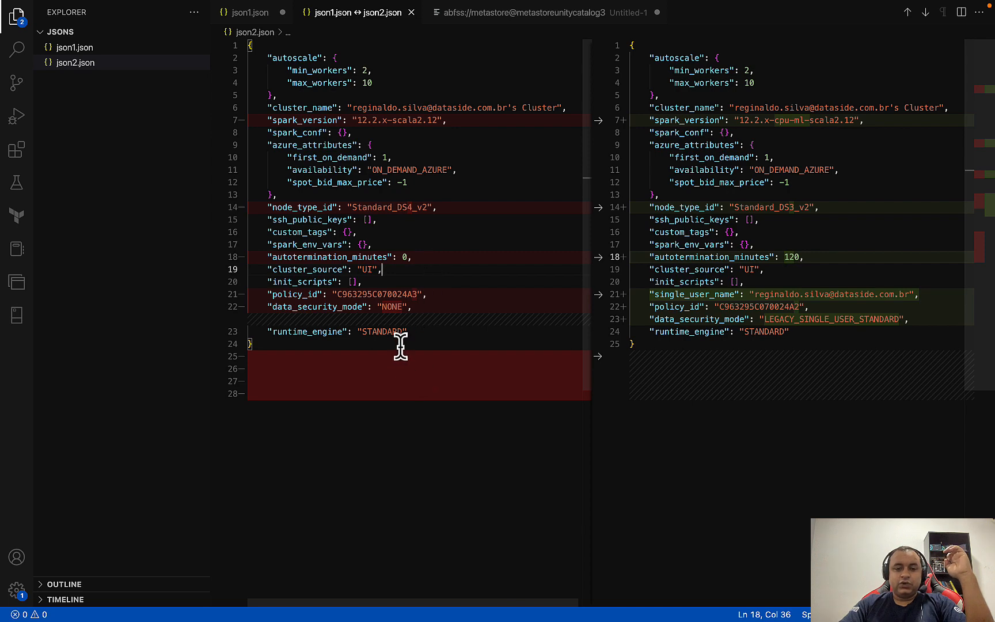
click(318, 302)
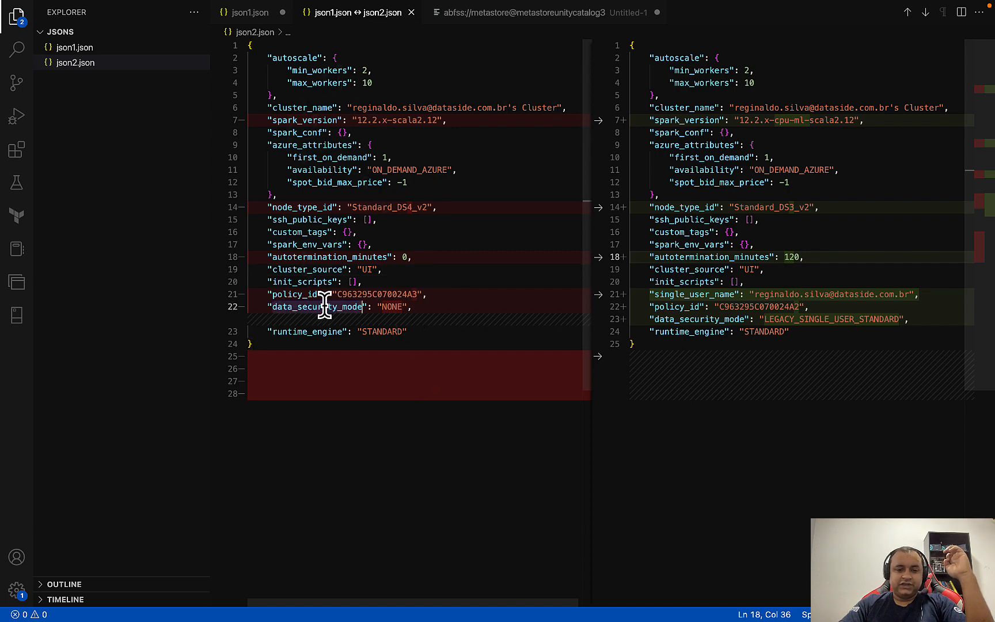
double_click(799, 320)
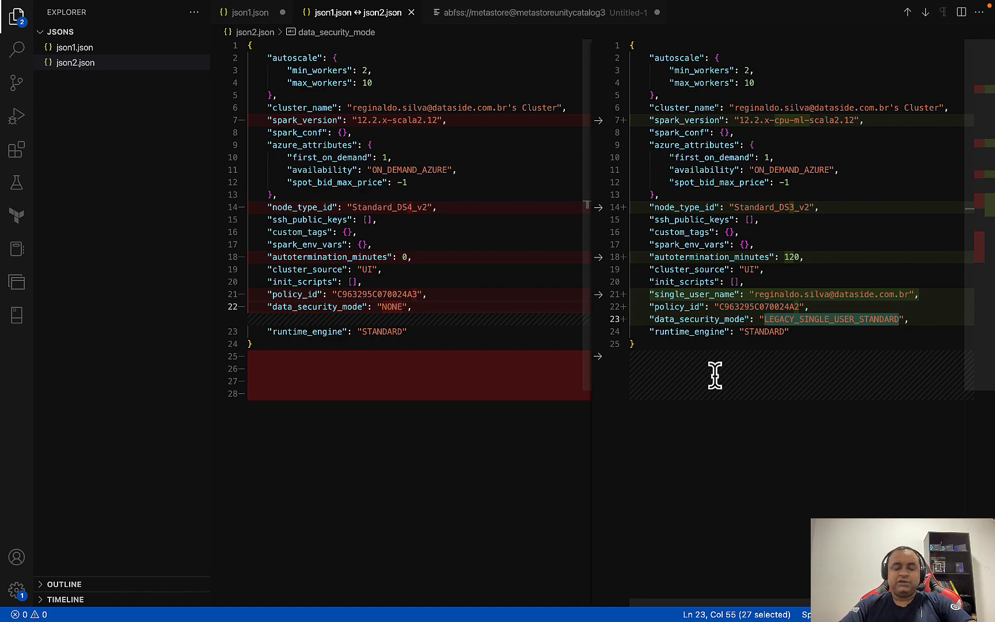
- Return to the dtbunitycatalogdemo cluster form in Chrome and review the policy choices and the Unrestricted policy's settings
key(ctrl+Left)
click(186, 214)
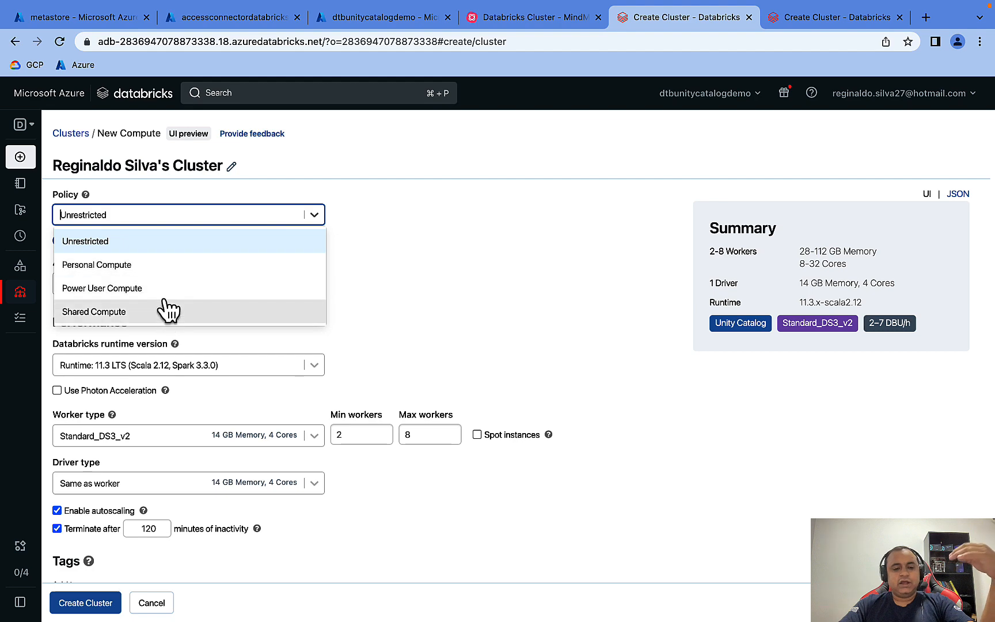
click(490, 274)
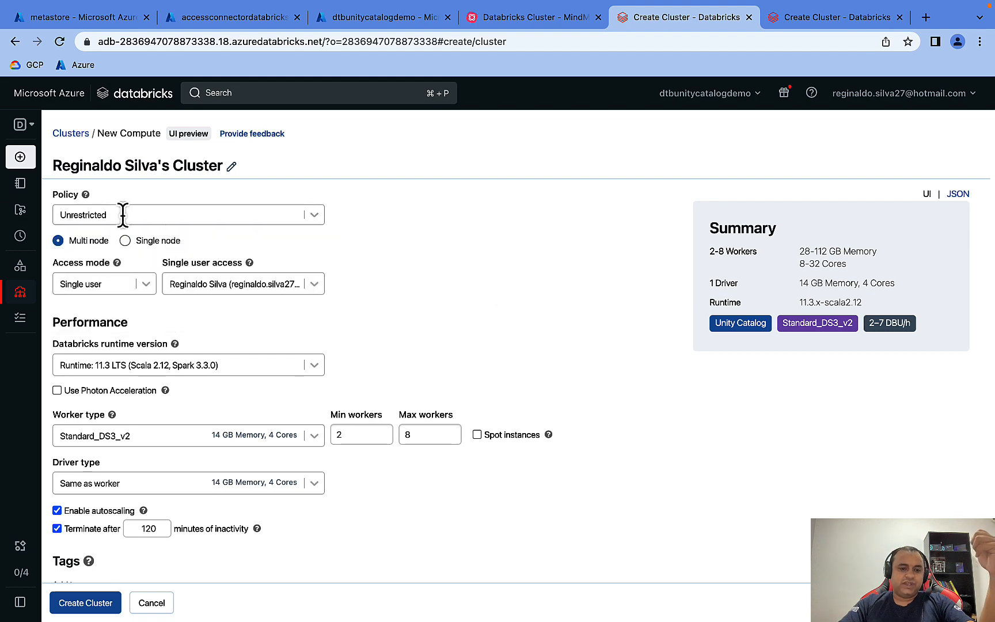
scroll(256, 322, down, 3)
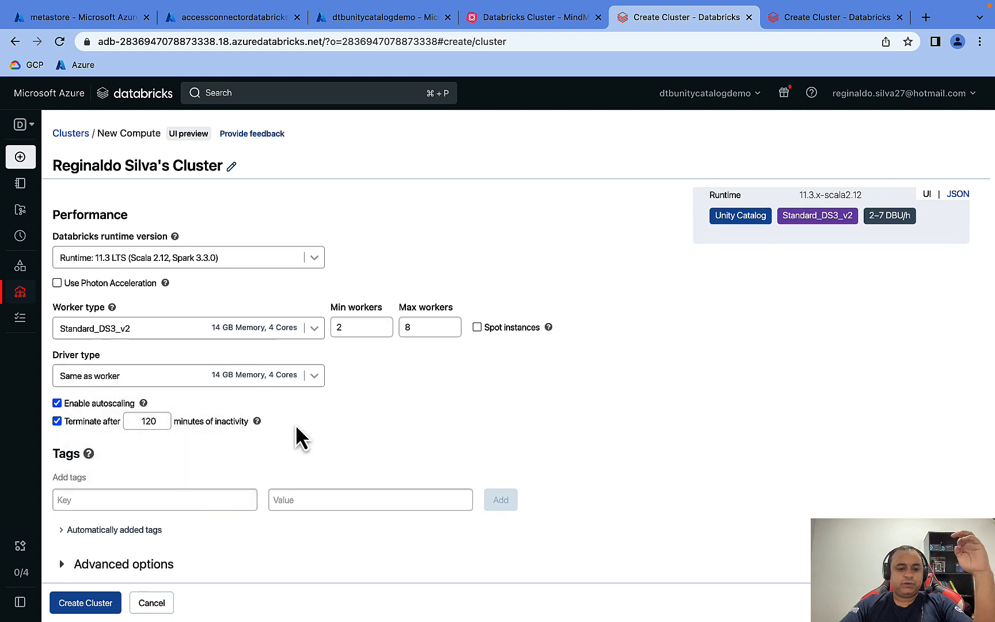
scroll(346, 403, up, 3)
click(164, 210)
click(485, 223)
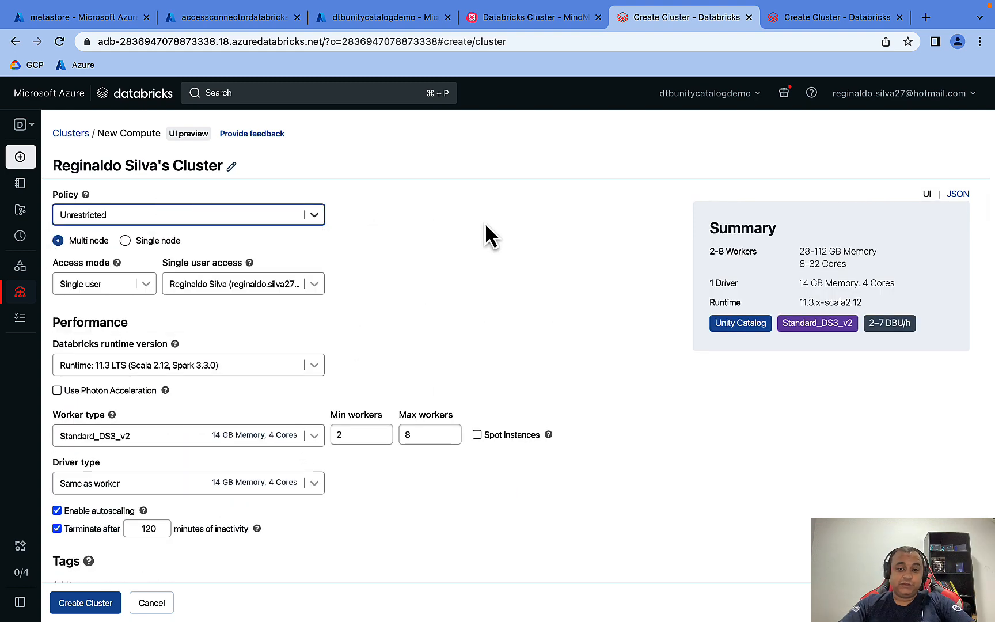
- Review the available access modes and the single user access choices under the Unrestricted policy
click(129, 288)
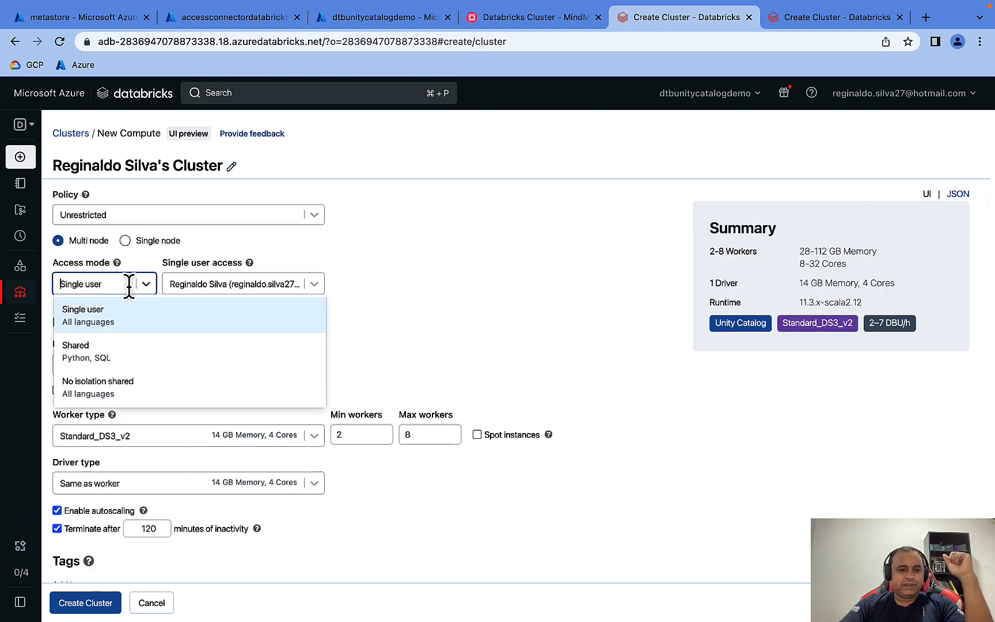
click(268, 236)
click(120, 282)
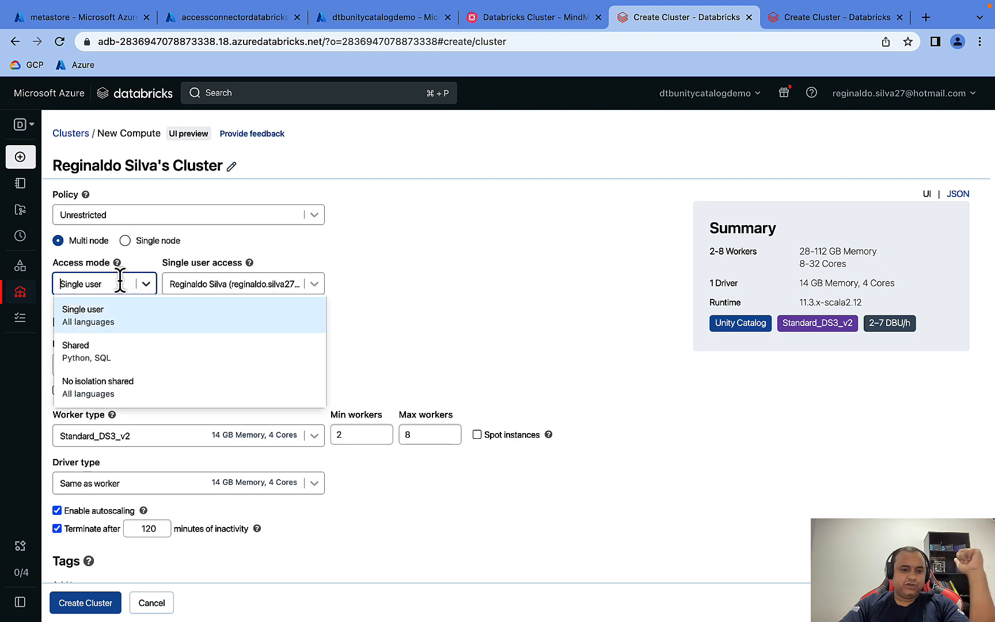
scroll(160, 362, down, 2)
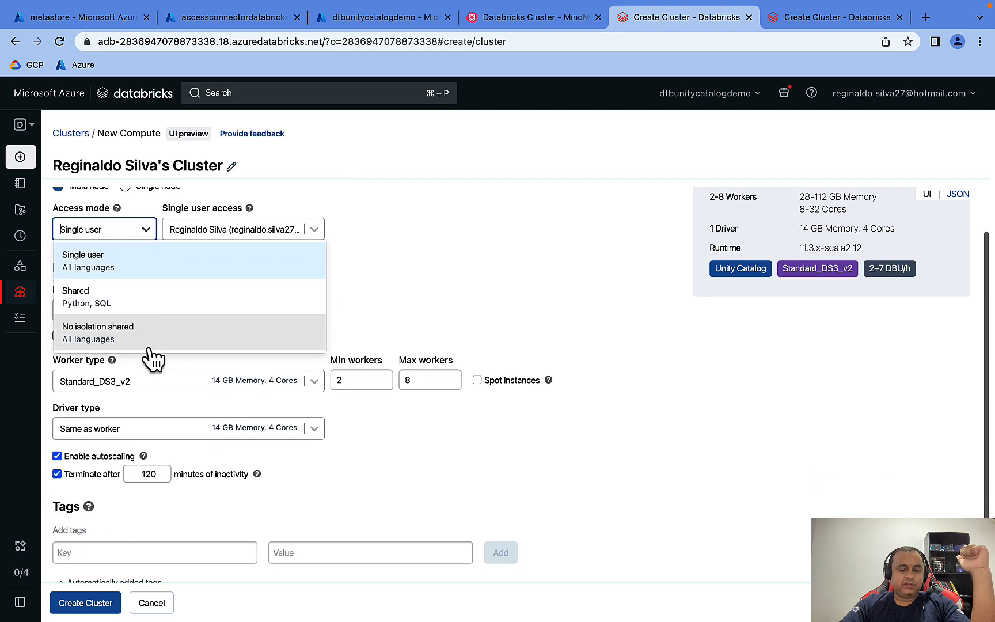
scroll(429, 290, up, 1)
click(428, 291)
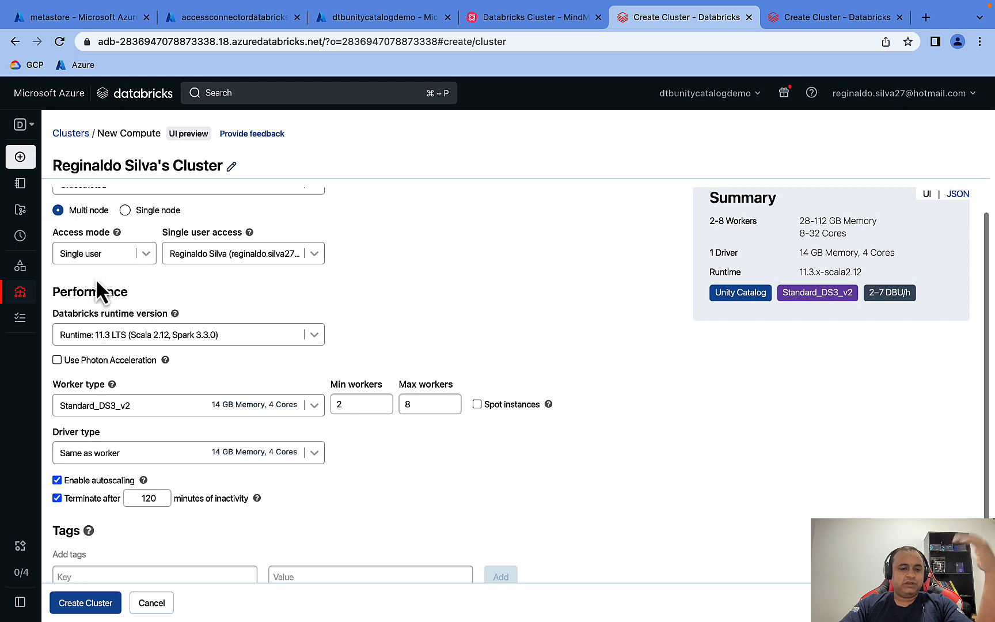
click(96, 253)
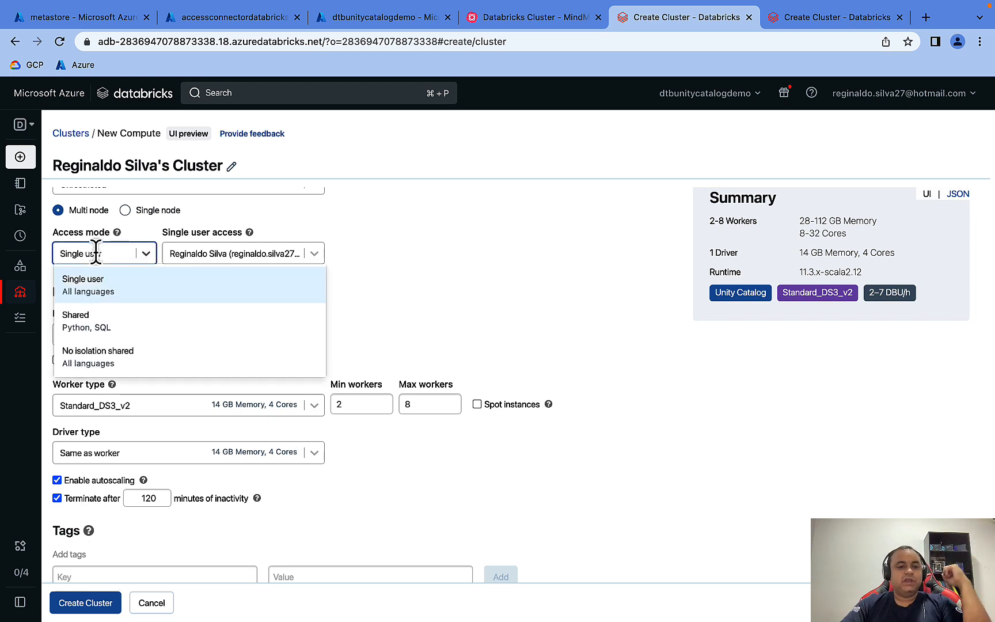
scroll(98, 253, up, 1)
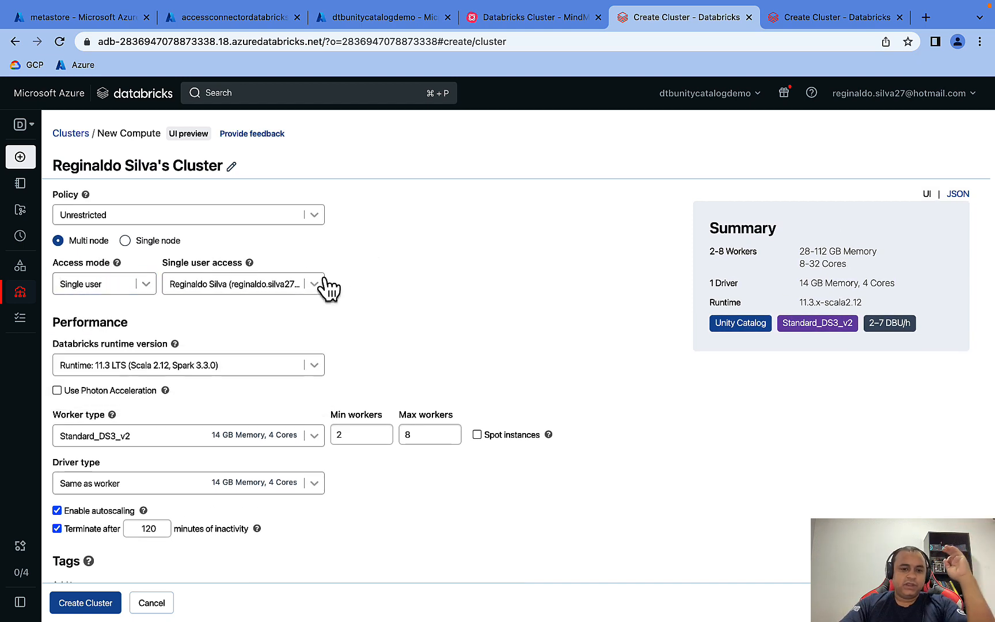
click(295, 282)
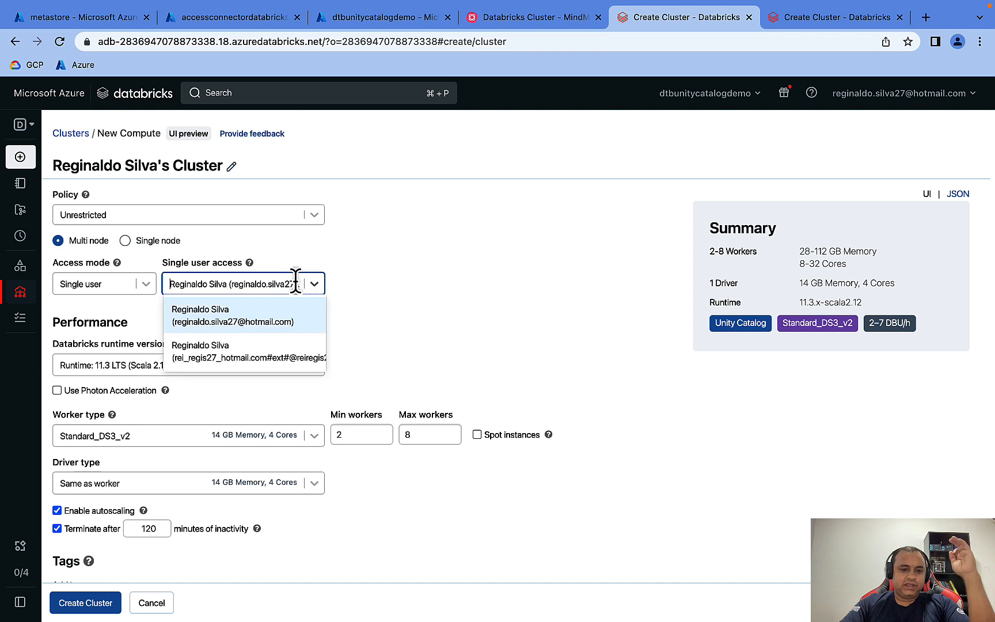
click(413, 237)
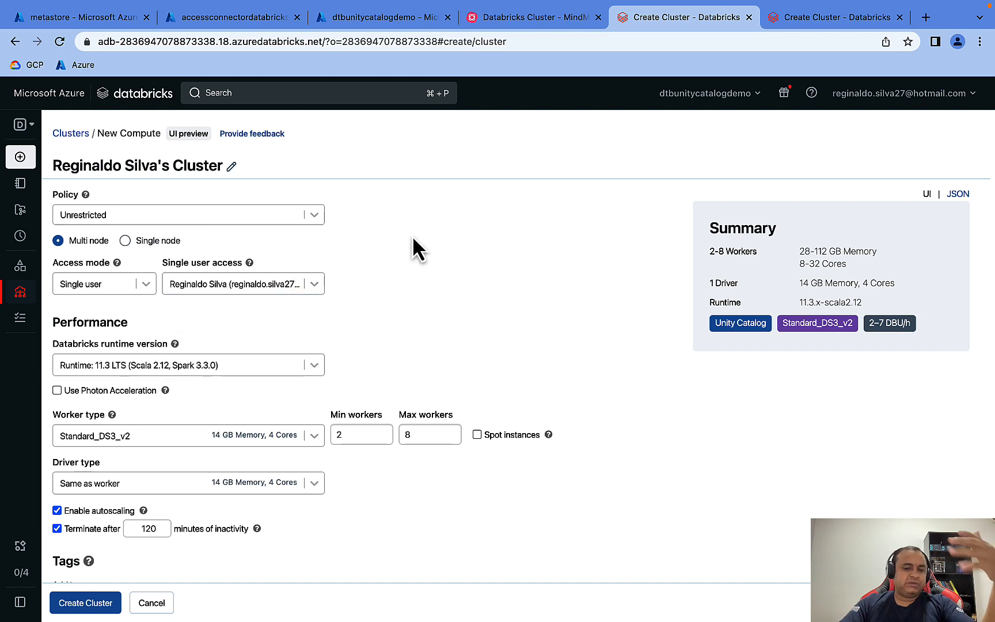
- Set the access mode to Shared and switch to the databricksdemopricing workspace's new cluster form
click(148, 285)
click(118, 352)
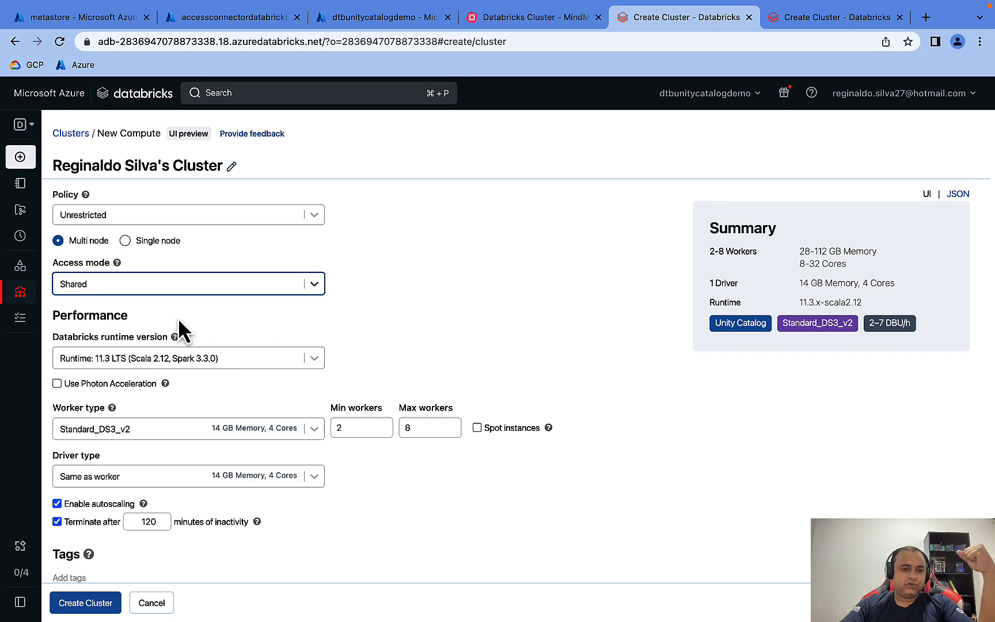
click(800, 21)
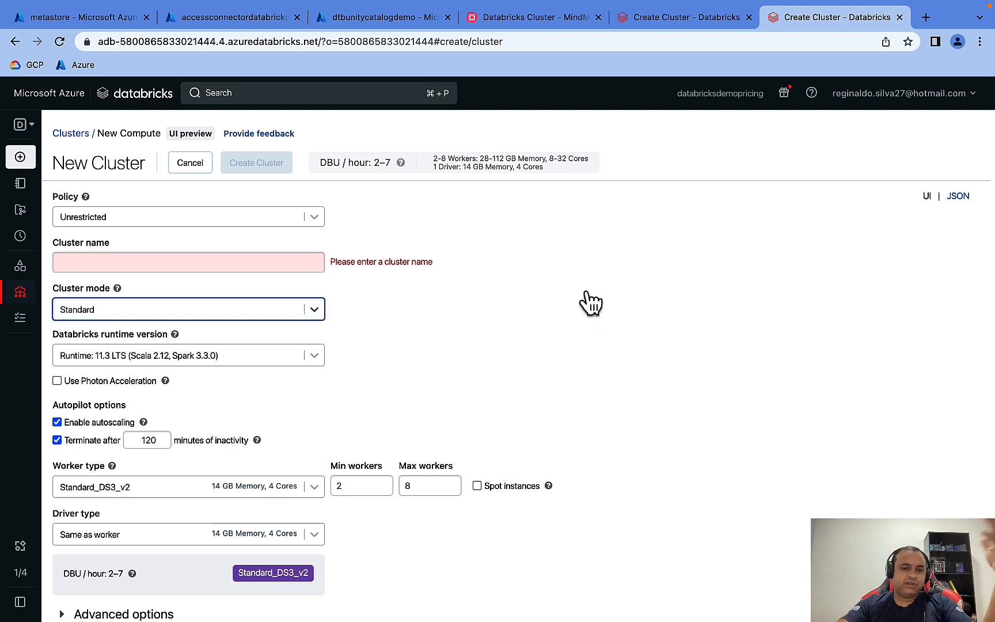
- Review the policy field and the available cluster modes in the databricksdemopricing workspace's new cluster form
click(164, 216)
click(534, 220)
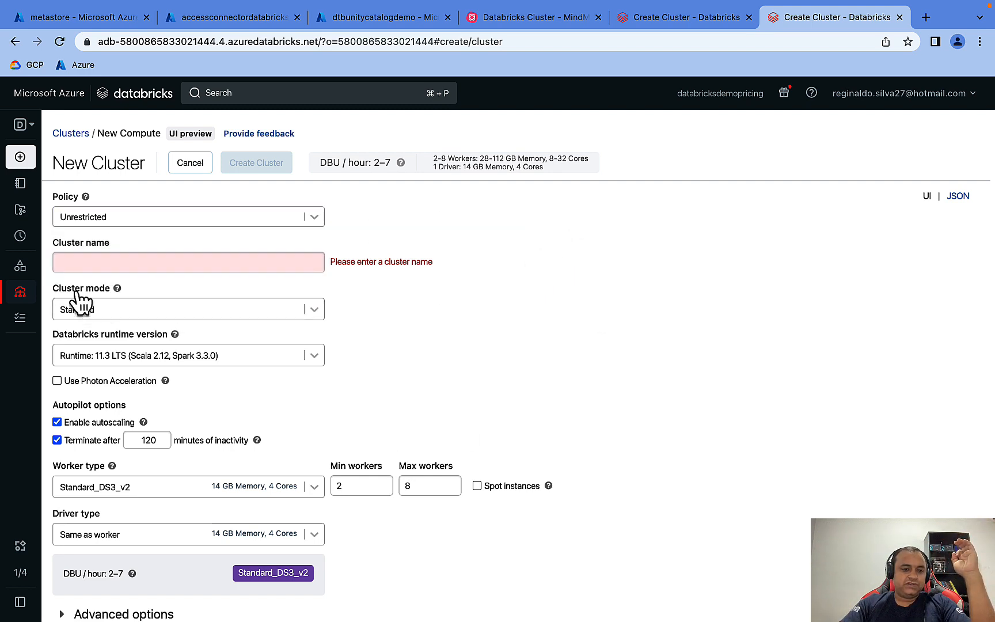
drag(76, 289, 215, 306)
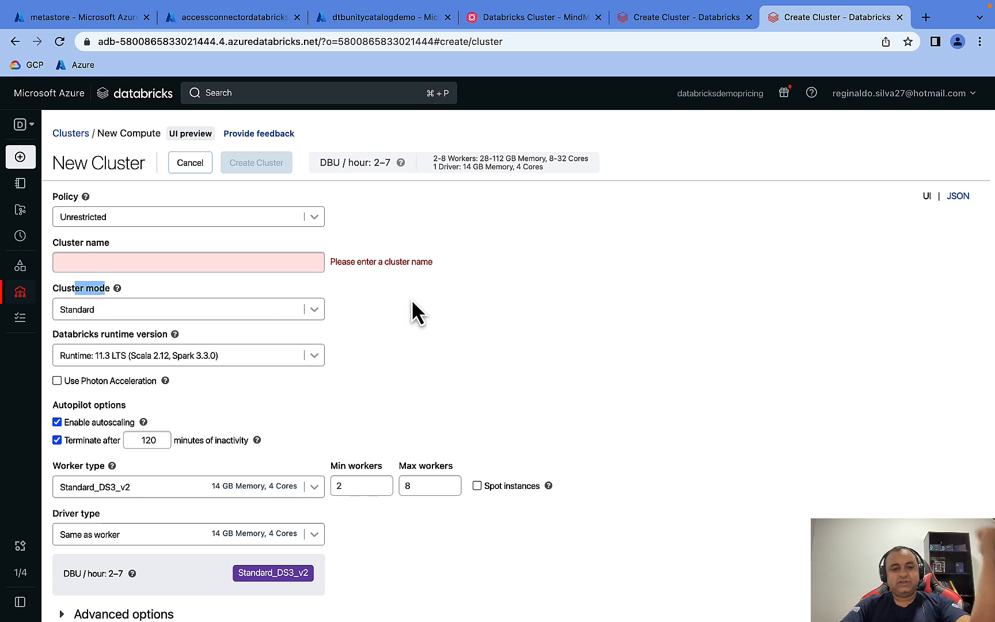
click(228, 309)
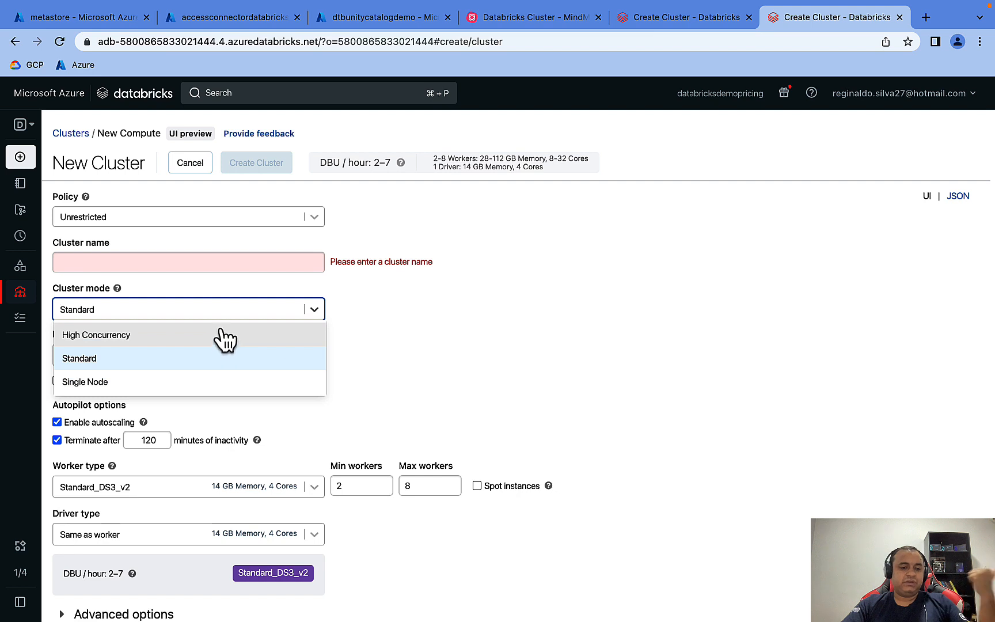
click(475, 351)
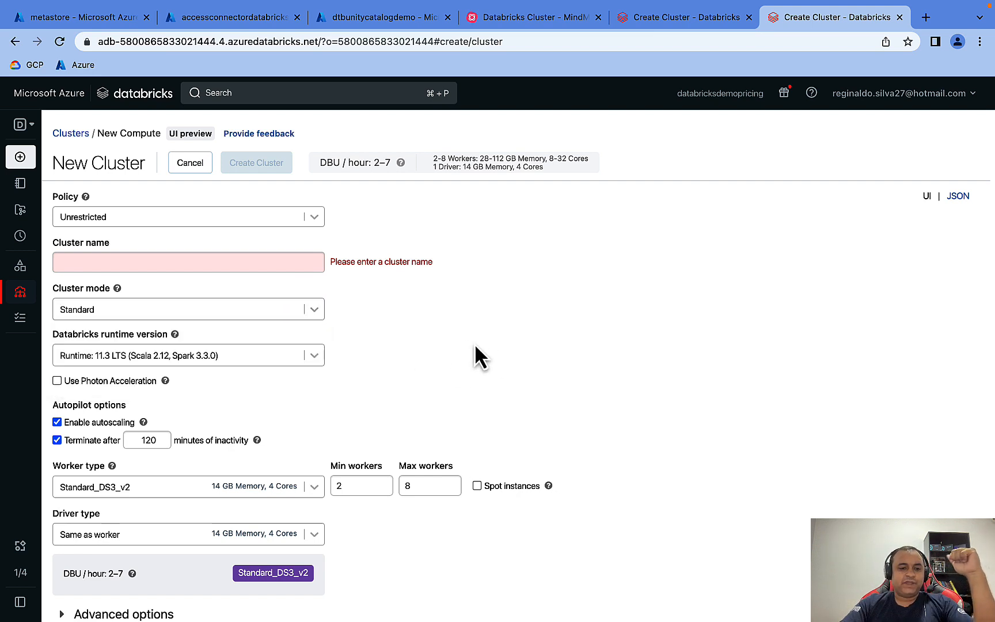
- Compare the access mode choices in the dtbunitycatalogdemo cluster form with the databricksdemopricing form's cluster mode setting
click(701, 19)
click(122, 284)
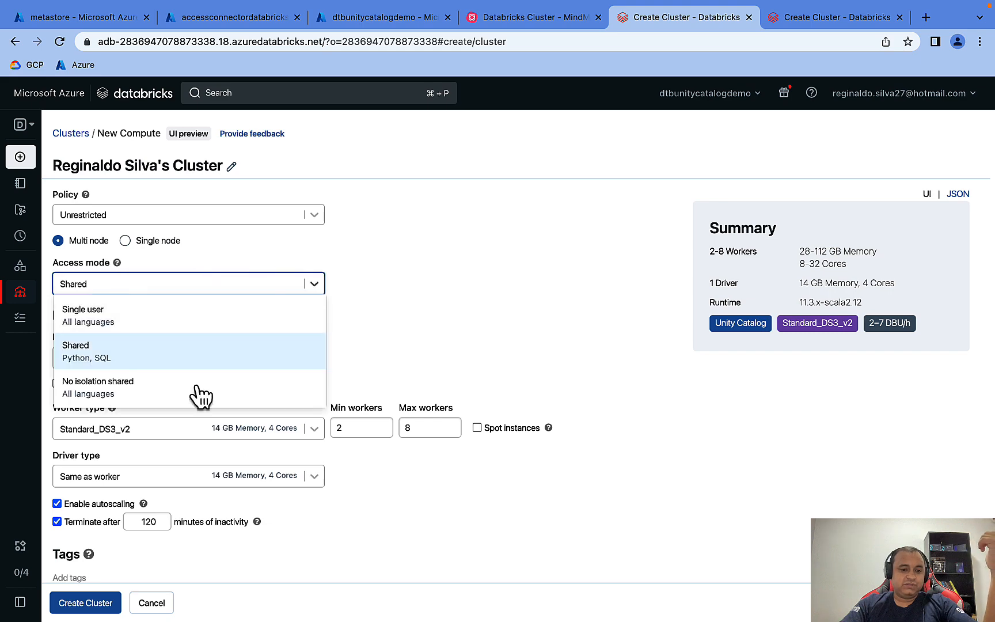
click(804, 21)
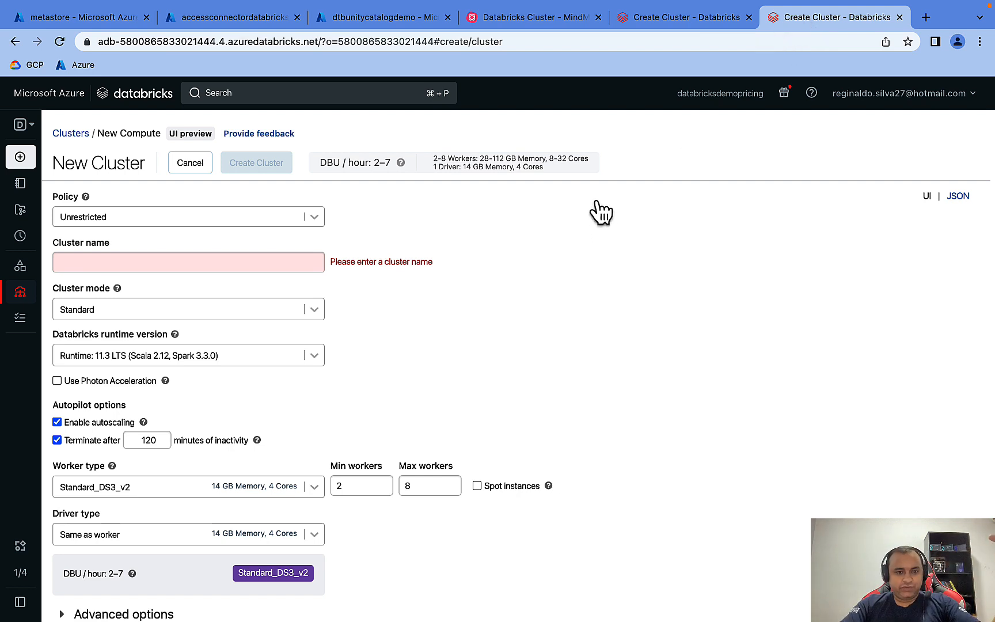
mouse_move(204, 137)
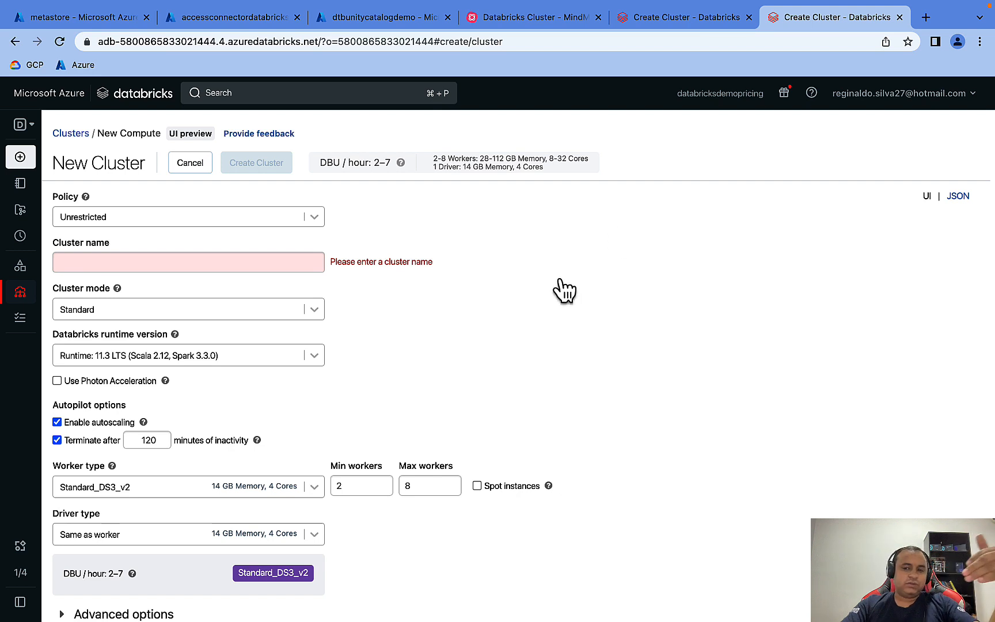
click(704, 18)
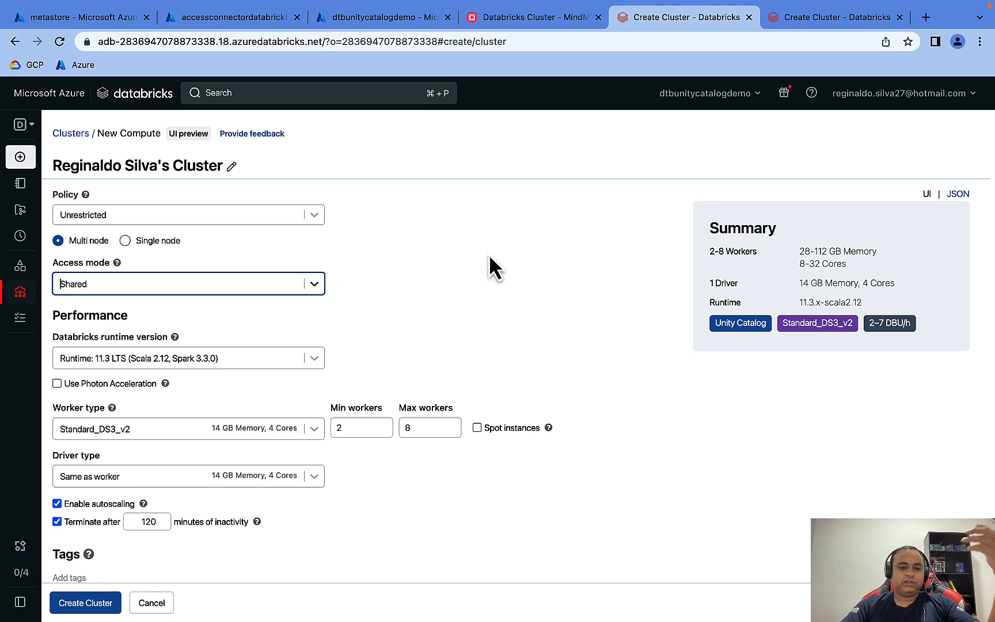
- Switch to the Databricks Cluster mind map and review the Policy and Depara branches, including Depara's attachments
click(544, 18)
scroll(614, 427, down, 3)
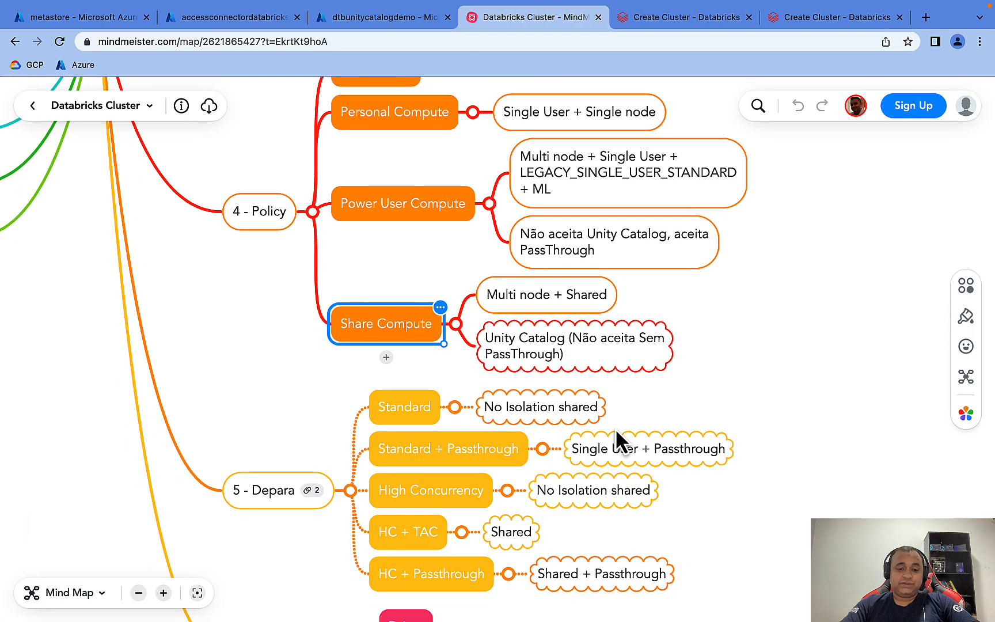
scroll(562, 434, up, 5)
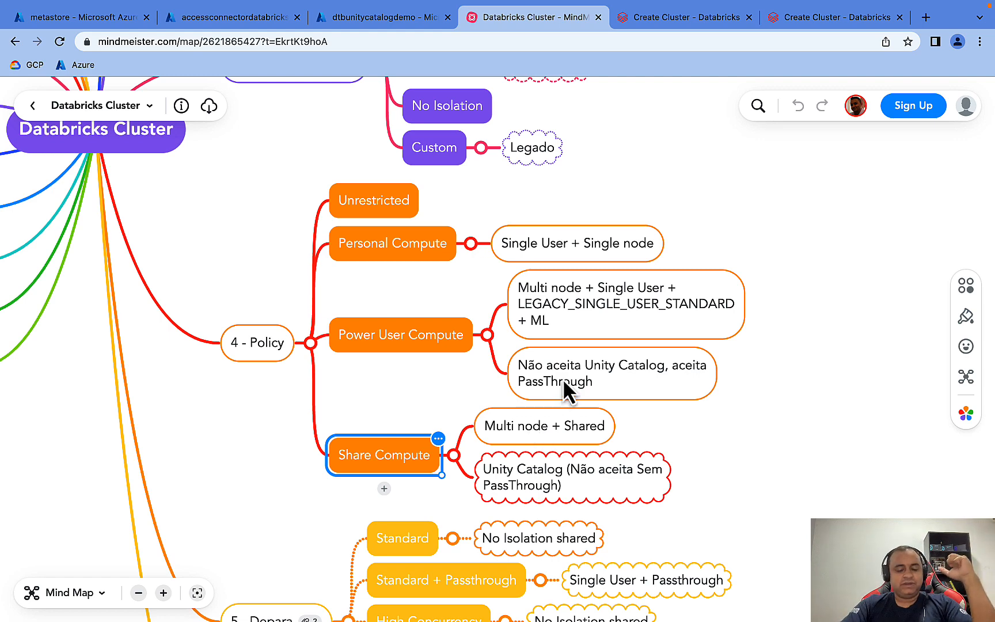
scroll(291, 485, down, 10)
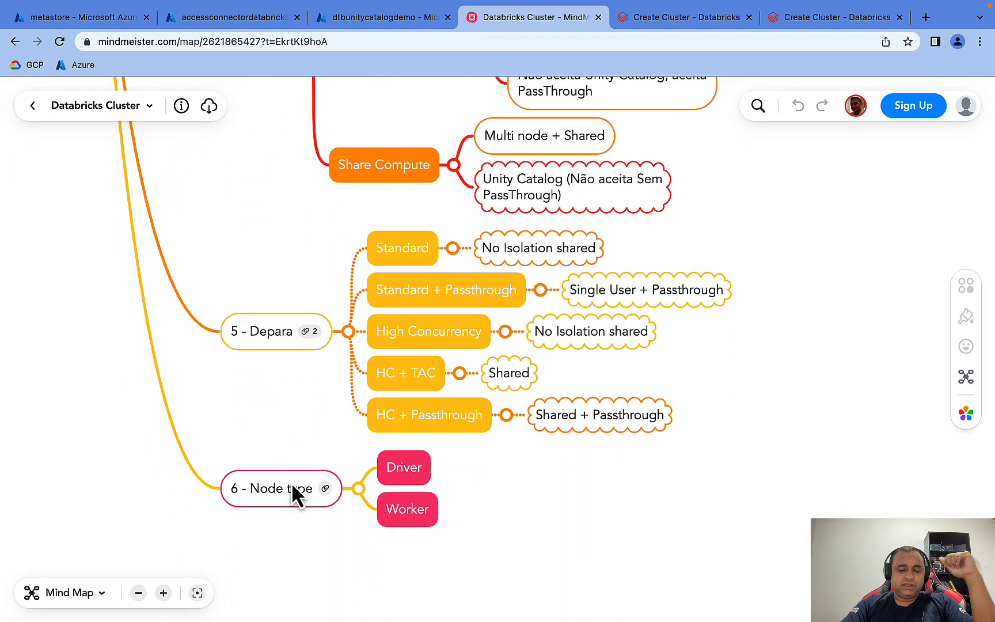
click(259, 339)
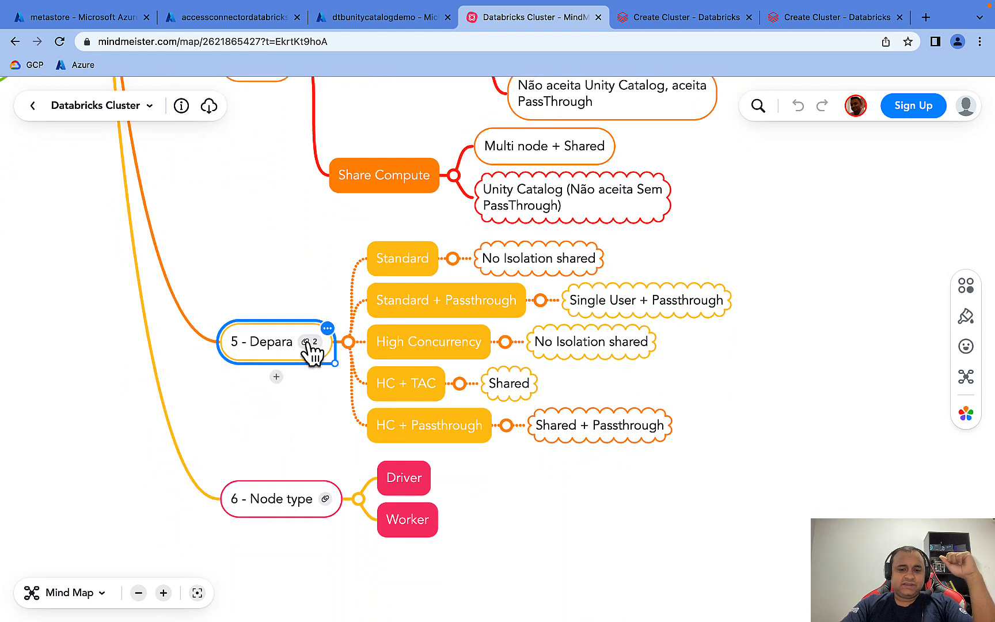
click(310, 342)
click(308, 288)
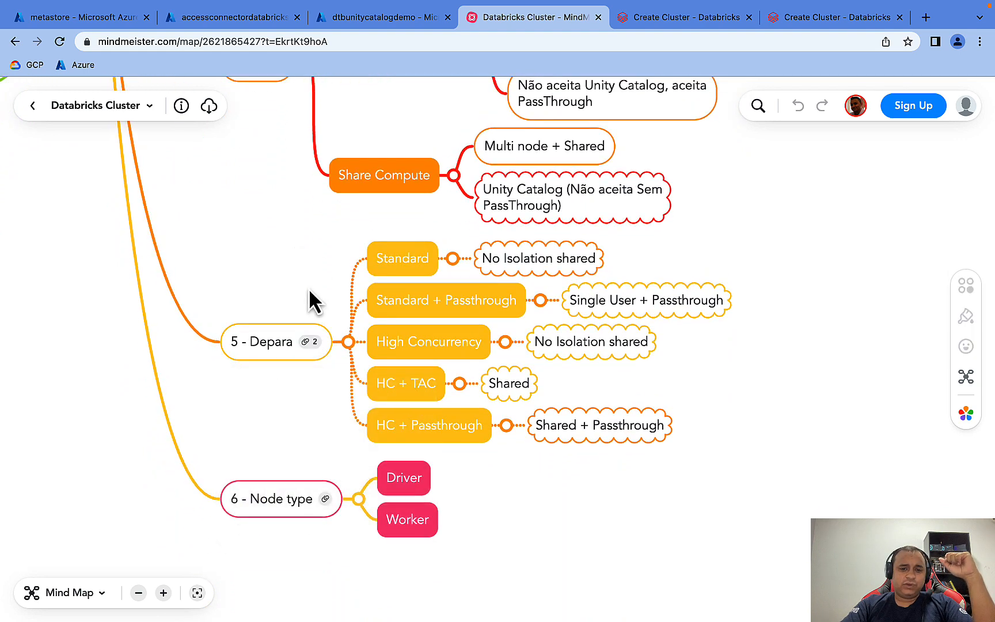
- Open the clustermode.png attachment of the 2 - Cluster Mode topic in the mind map
scroll(309, 305, up, 9)
scroll(309, 318, up, 10)
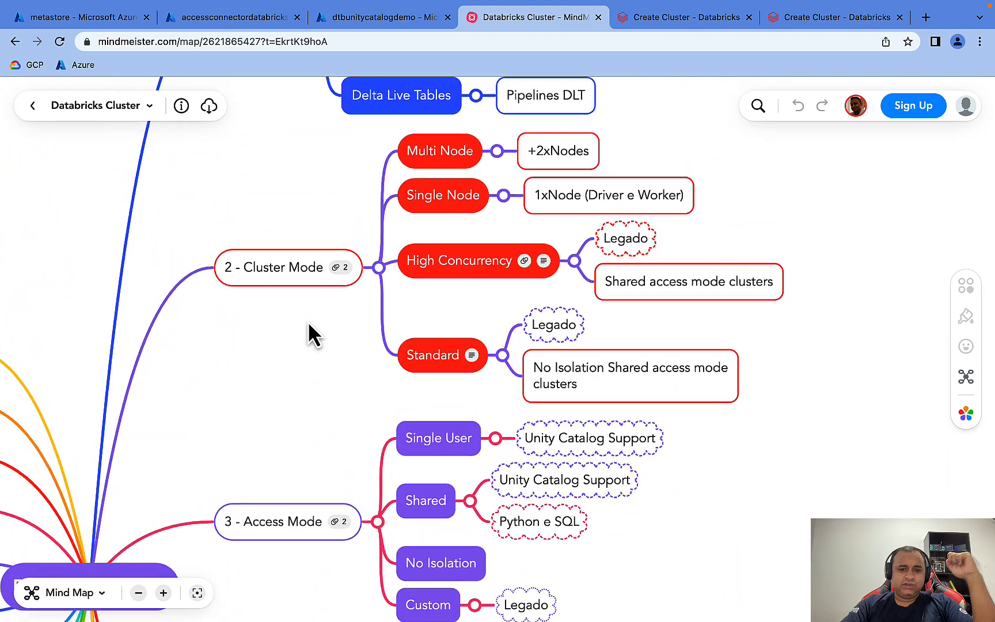
click(340, 268)
click(321, 364)
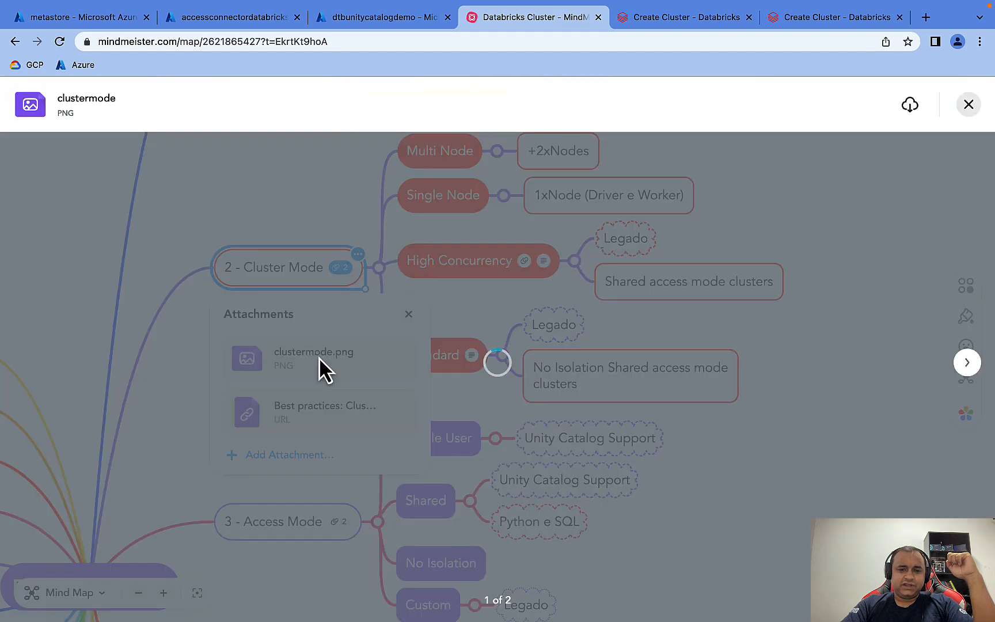